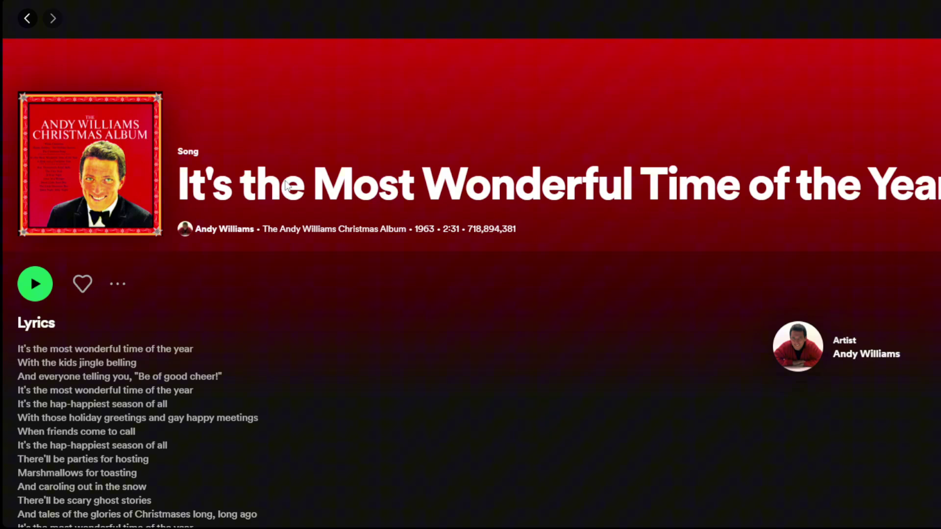
Copy the song link for "It's the Most Wonderful Time of the Year"
click(116, 289)
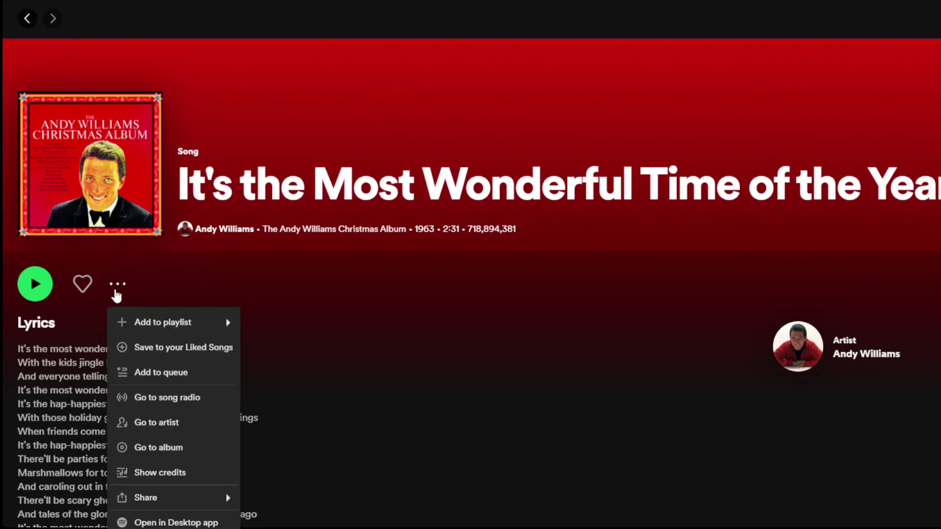
mouse_move(178, 502)
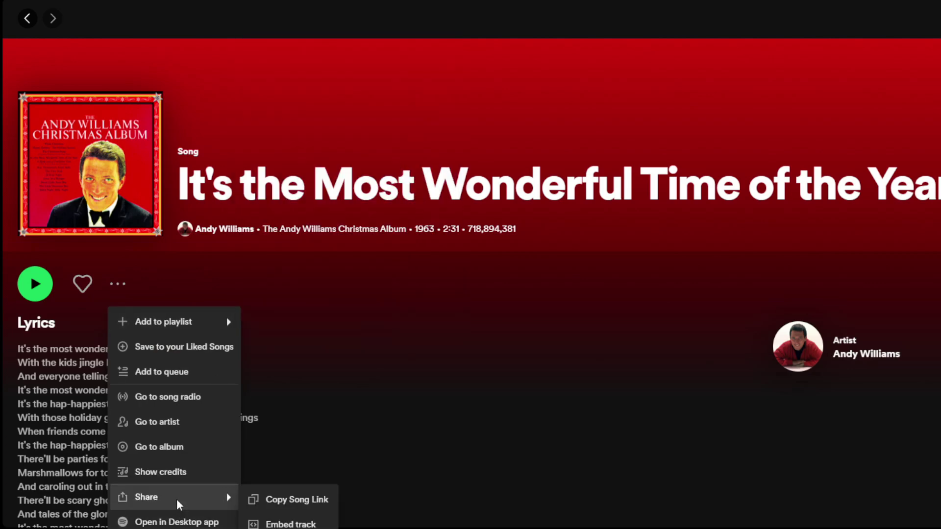
click(286, 499)
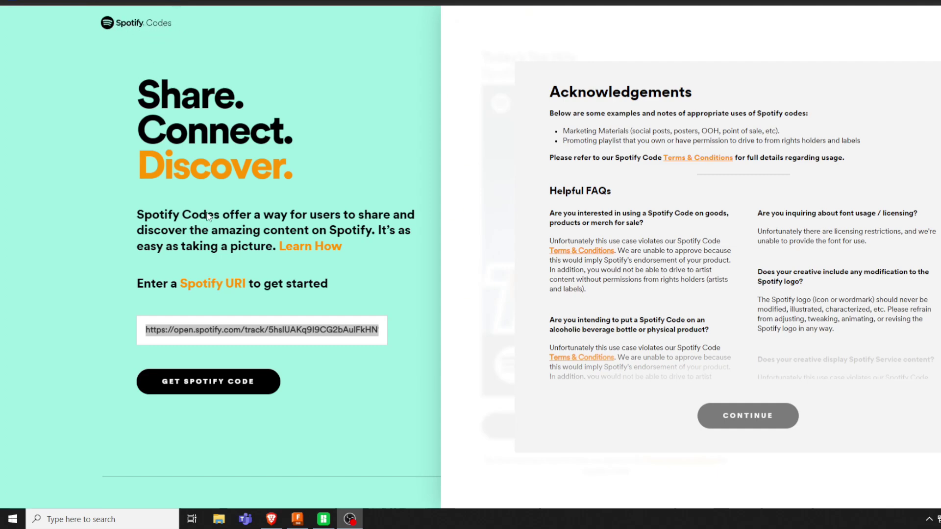
Generate a Spotify code on the Spotify Codes site from the copied song link, accepting the acknowledgements
click(168, 330)
triple_click(168, 330)
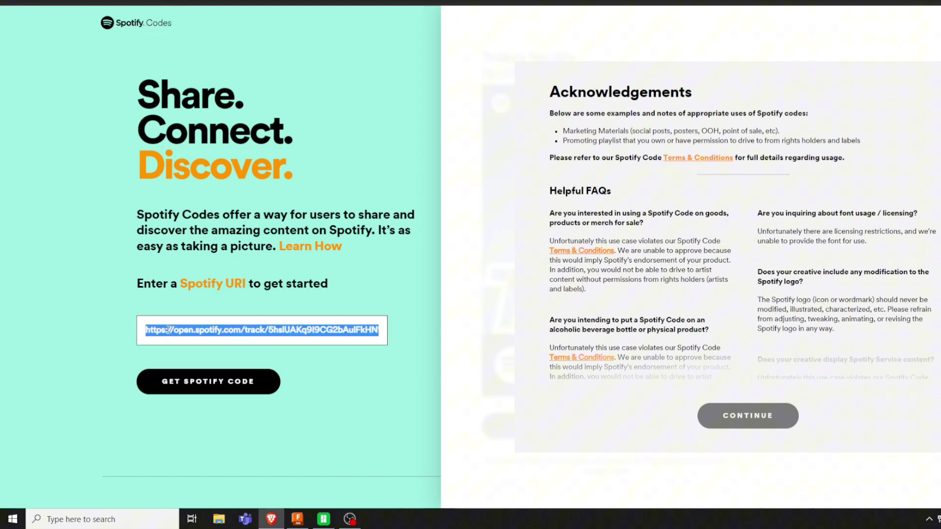
key(ctrl+v)
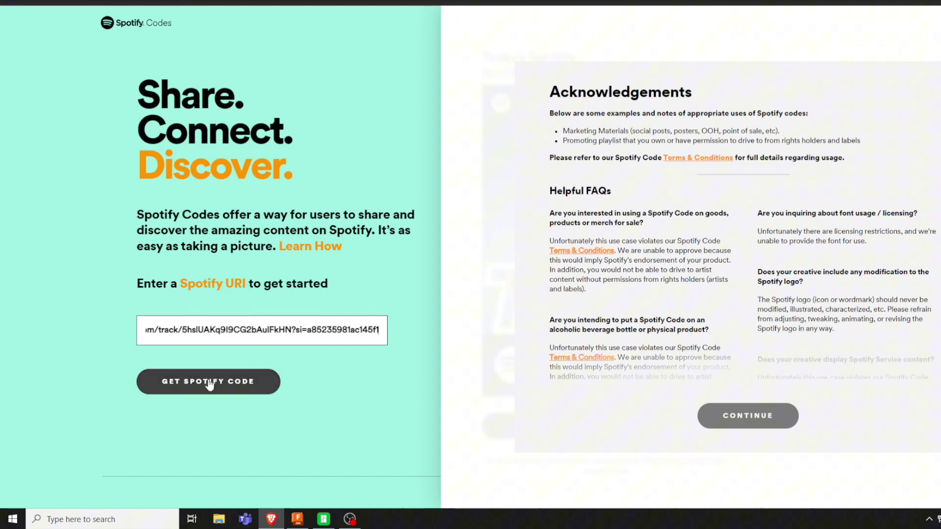
scroll(742, 245, down, 5)
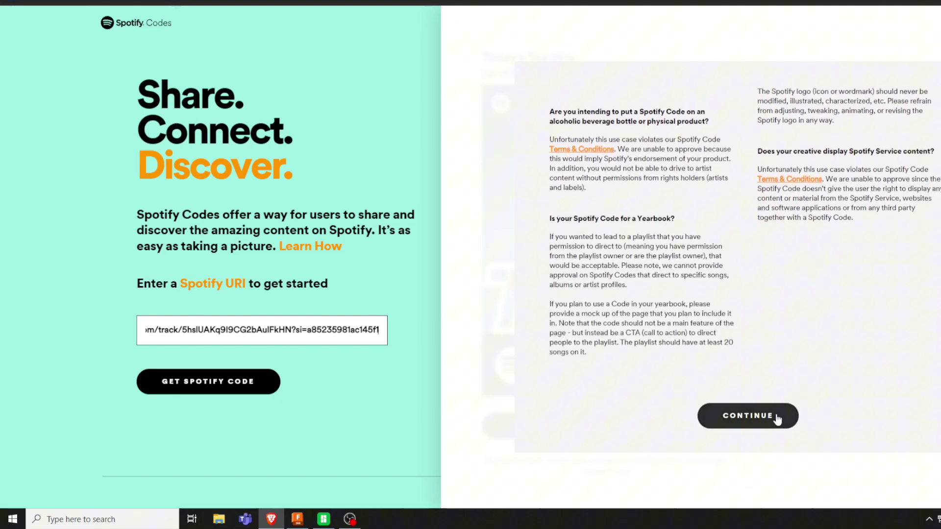
click(748, 414)
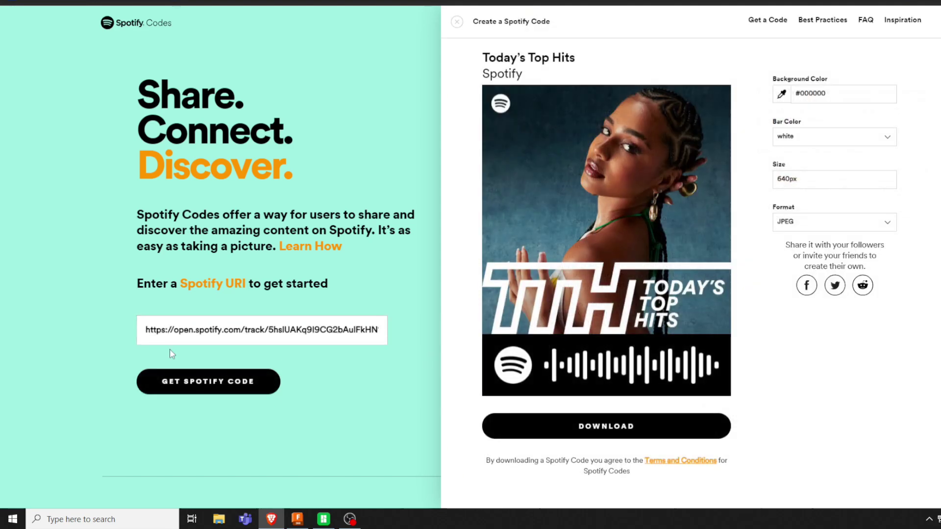
click(214, 392)
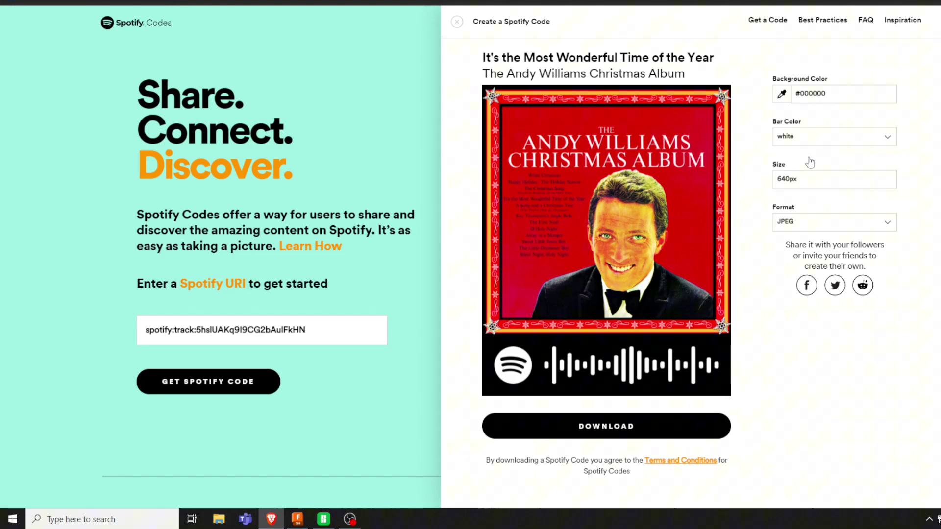
Set the code's format to SVG and download it
click(828, 222)
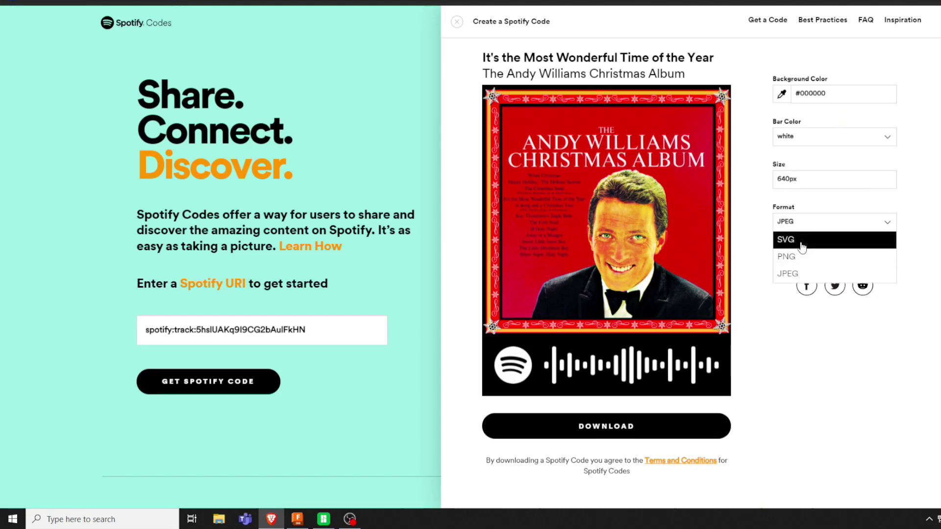
click(800, 240)
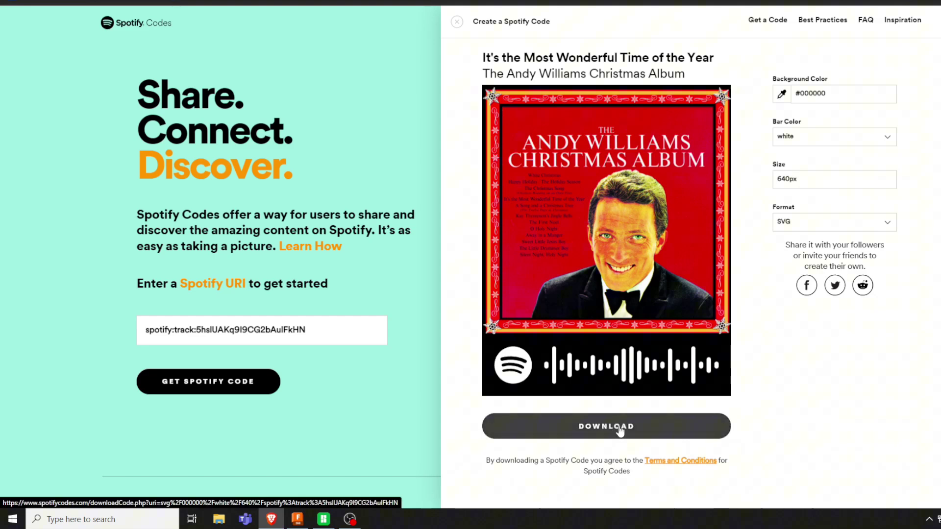
click(619, 430)
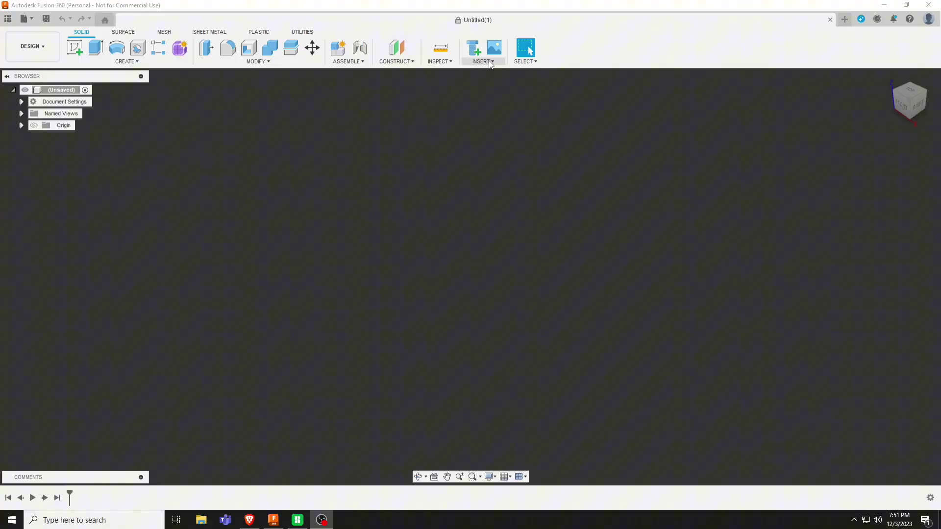
Switch to Fusion 360 and insert the downloaded spcode SVG from the computer onto the horizontal origin plane
click(491, 63)
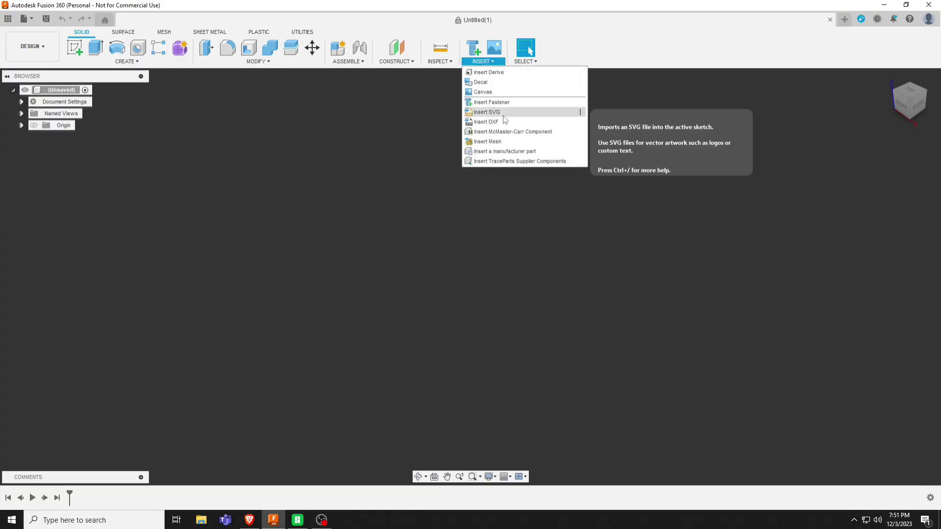
click(504, 116)
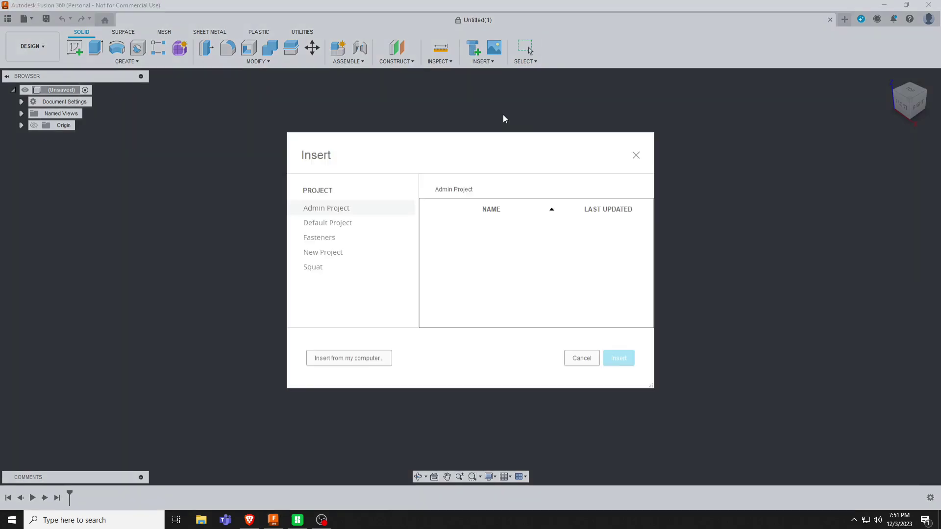
click(357, 364)
click(96, 114)
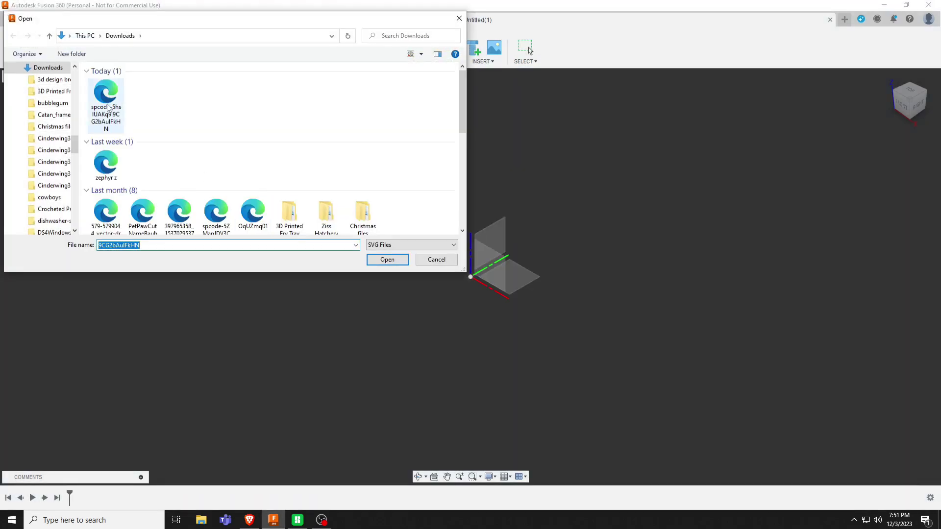
double_click(108, 109)
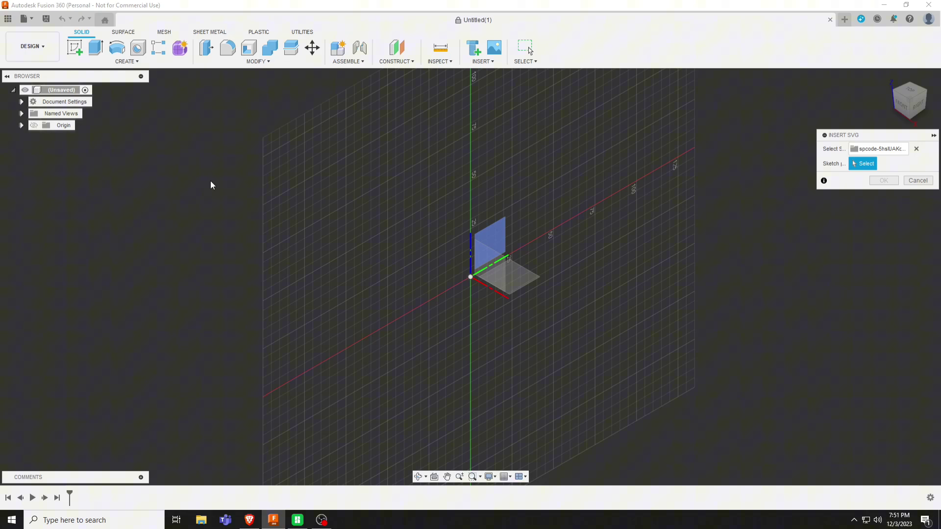
click(513, 274)
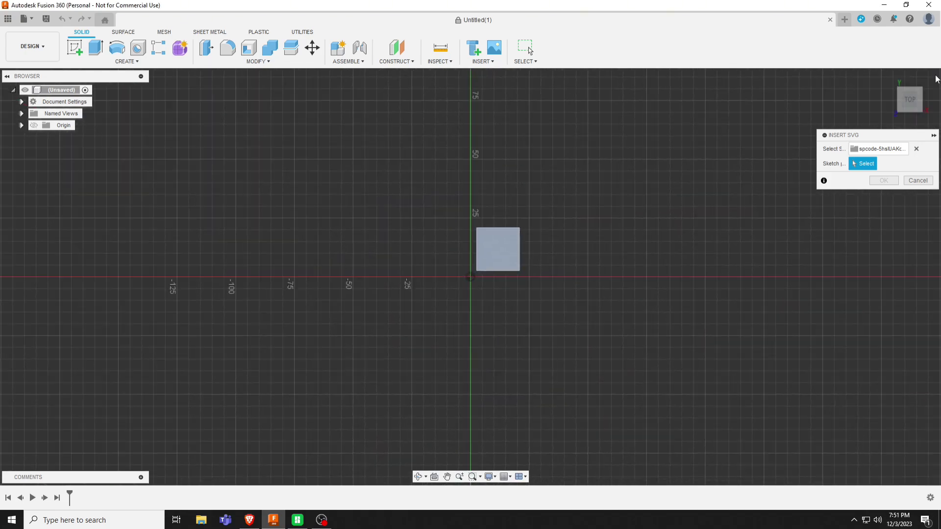
middle_drag(492, 256, 339, 195)
scroll(471, 273, up, 2)
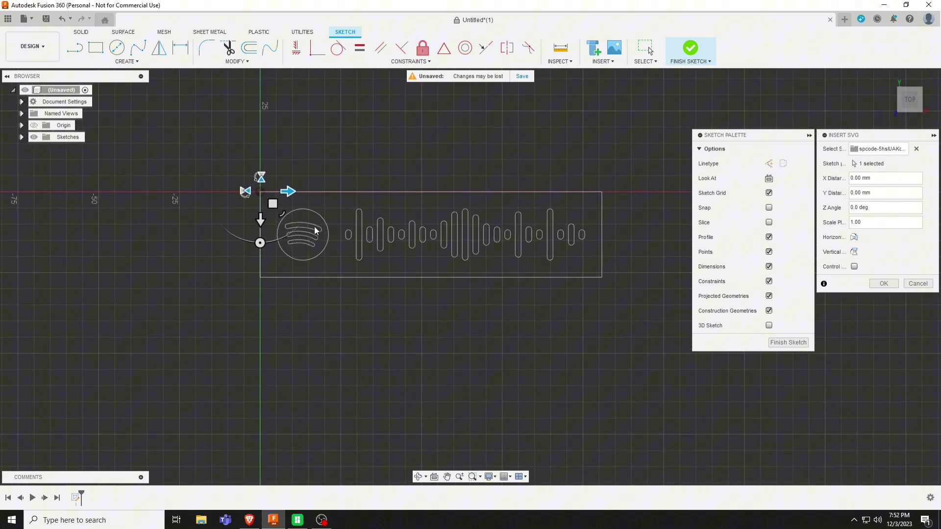
Try the horizontal and vertical flips on the SVG, restore its original orientation and accept the insertion
click(854, 238)
click(854, 238)
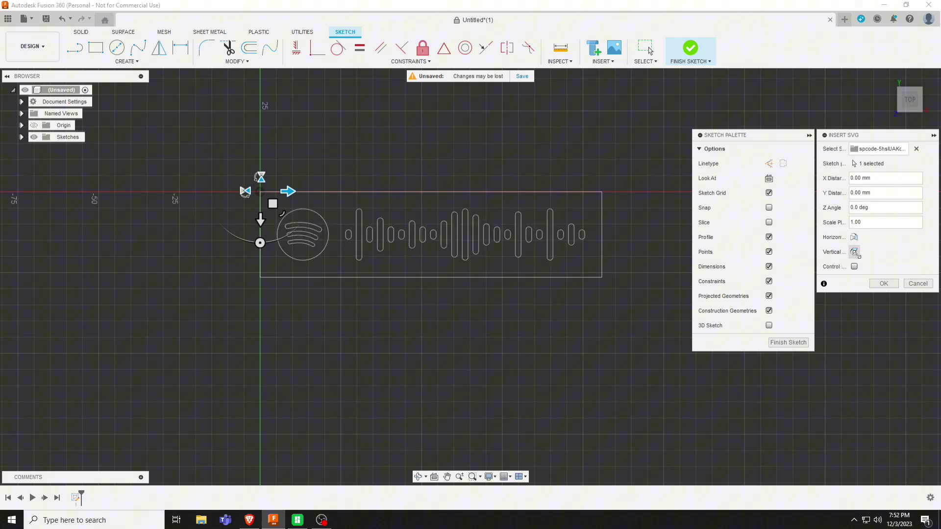
click(854, 252)
click(854, 252)
click(885, 283)
Examine the rounded ends of the logo's curved bars for gaps between segments, hiding the profile shading
scroll(391, 222, up, 5)
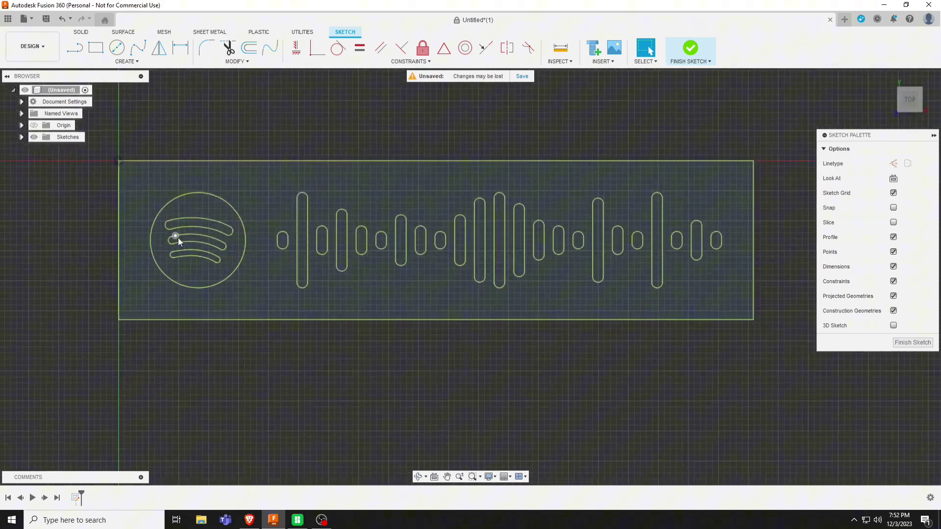
scroll(178, 237, up, 10)
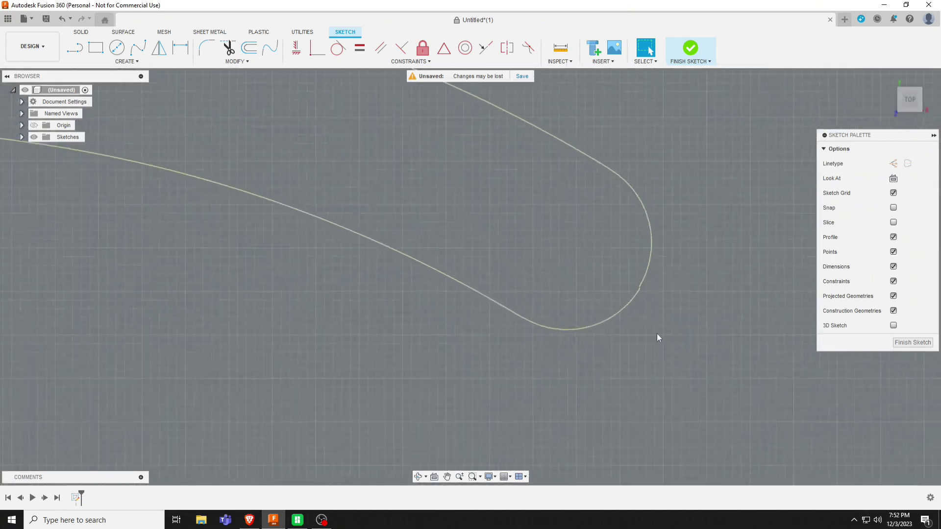
scroll(614, 285, up, 3)
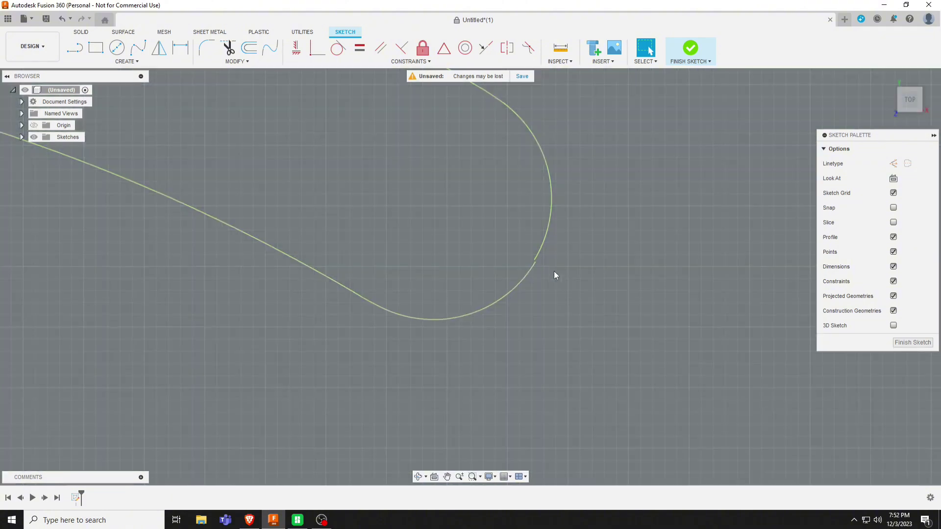
scroll(589, 300, up, 5)
scroll(566, 292, down, 1)
middle_drag(696, 98, 666, 372)
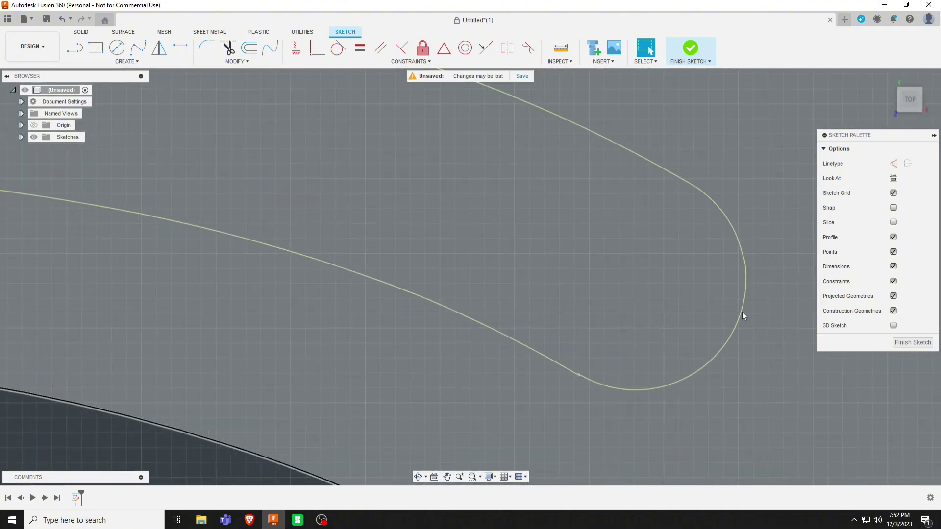
click(893, 238)
scroll(631, 348, up, 8)
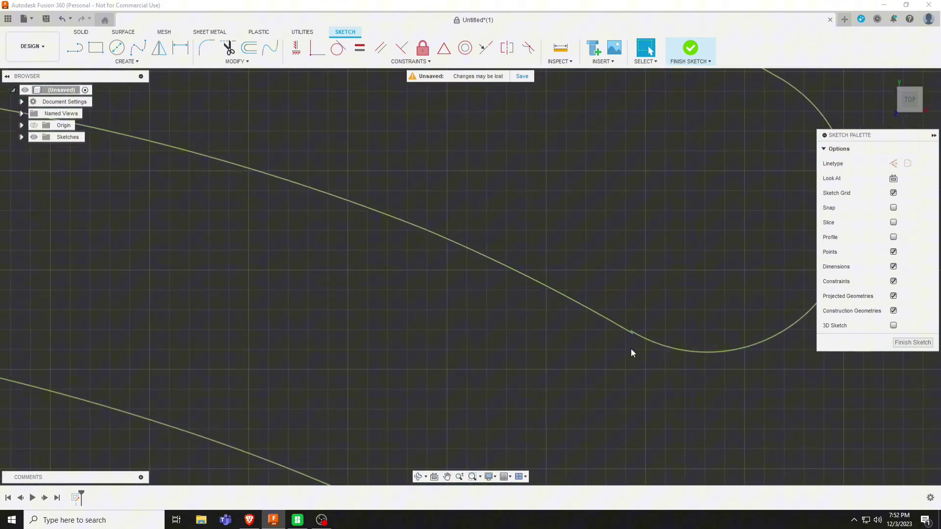
scroll(542, 214, up, 1)
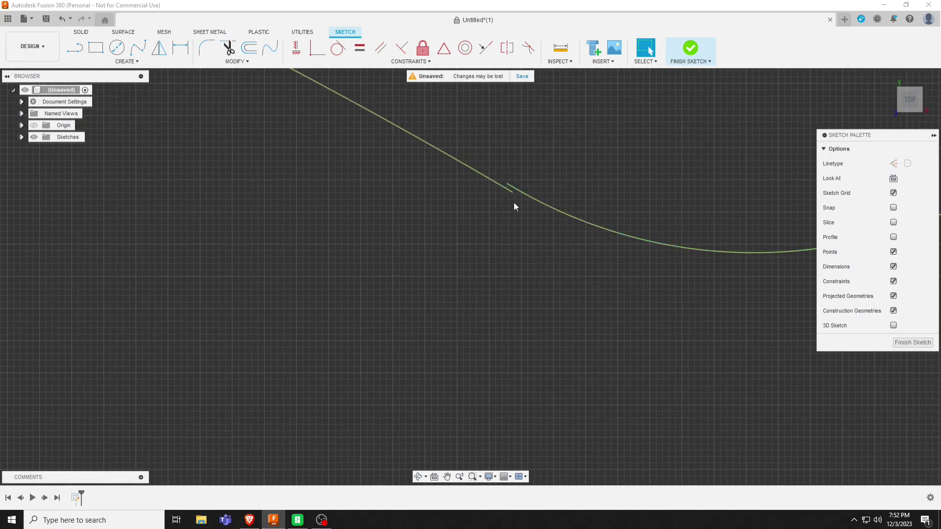
scroll(510, 201, down, 10)
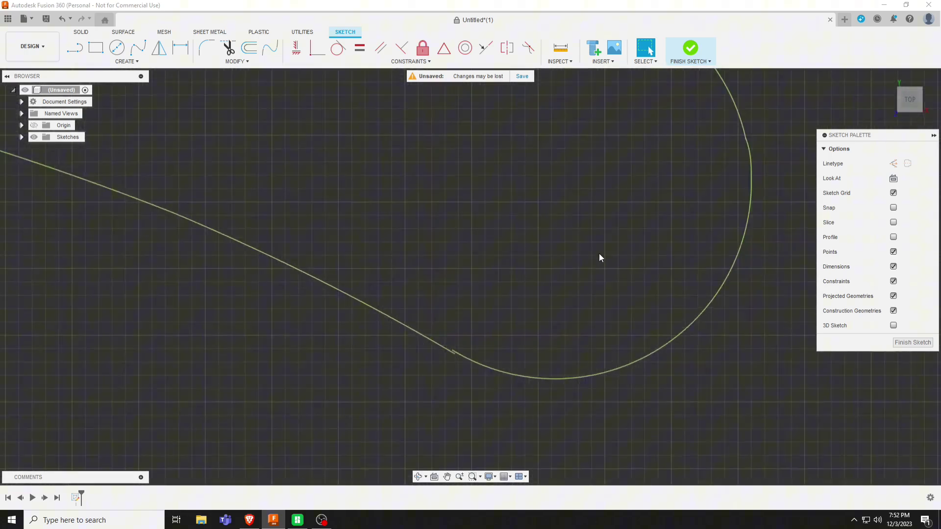
scroll(632, 317, down, 6)
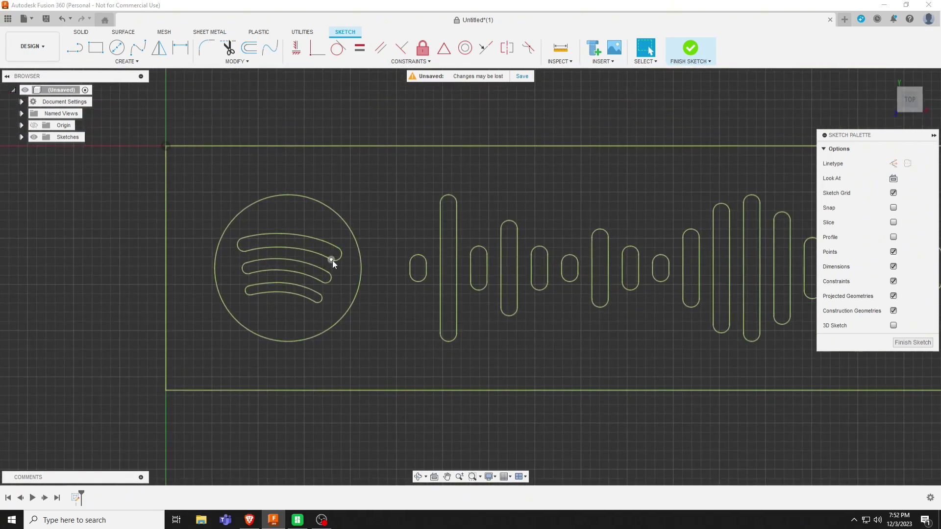
scroll(337, 294, up, 1)
scroll(539, 314, down, 5)
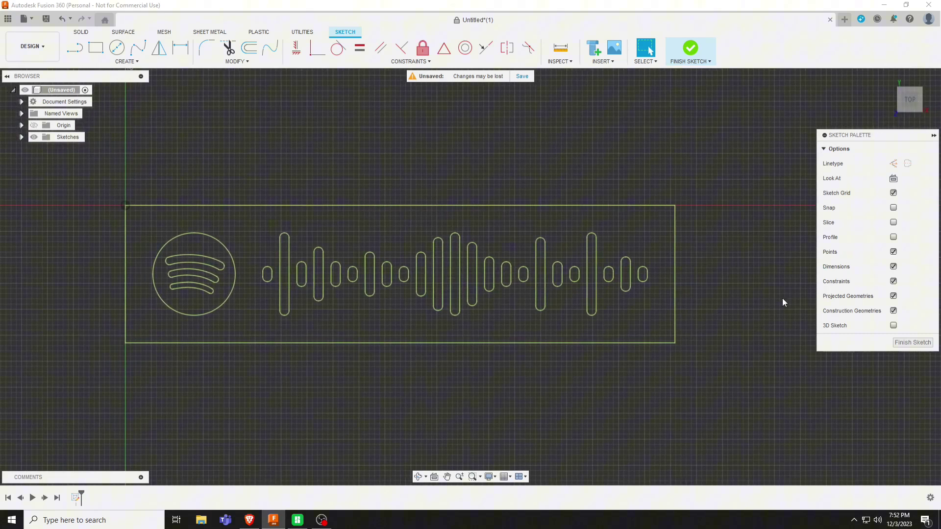
Show the sketch profiles again and unfix all of the imported code geometry
click(894, 237)
mouse_move(726, 378)
mouse_down()
mouse_move(299, 248)
mouse_move(98, 169)
mouse_up()
click(422, 48)
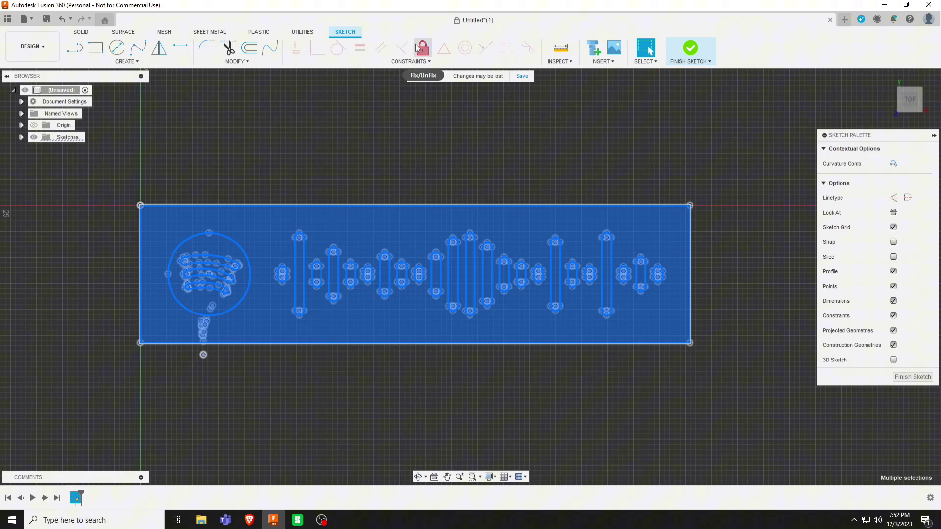
Close the gap between the two open arc endpoints at the rounded right end of the logo's lowest bar with a coincident constraint
scroll(253, 279, up, 8)
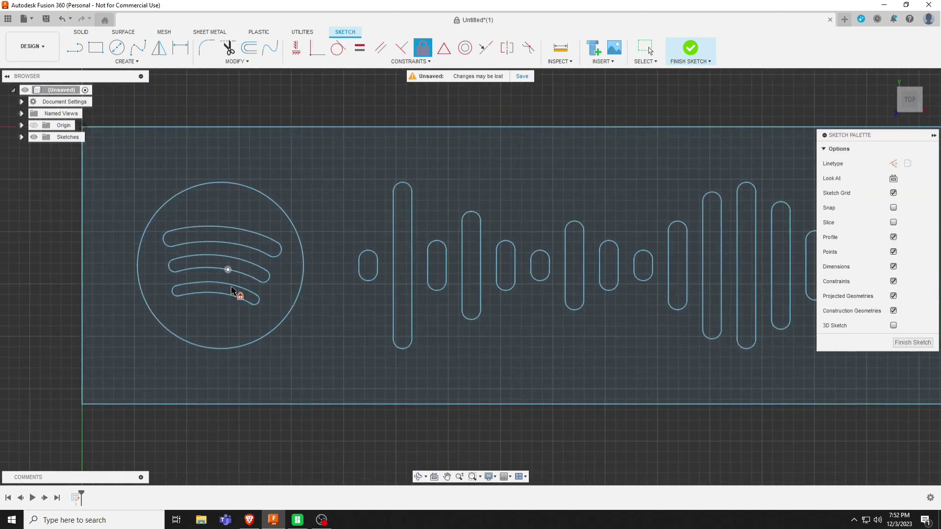
scroll(371, 279, up, 10)
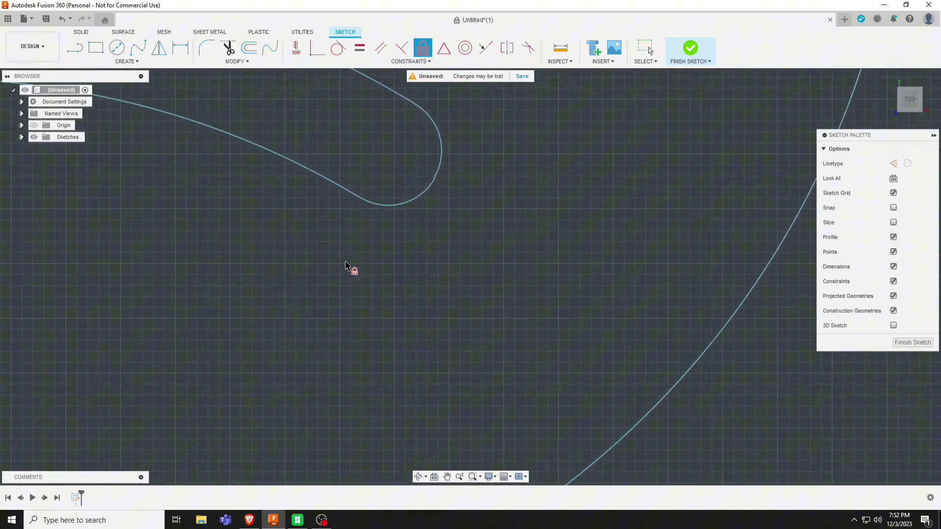
scroll(560, 250, up, 10)
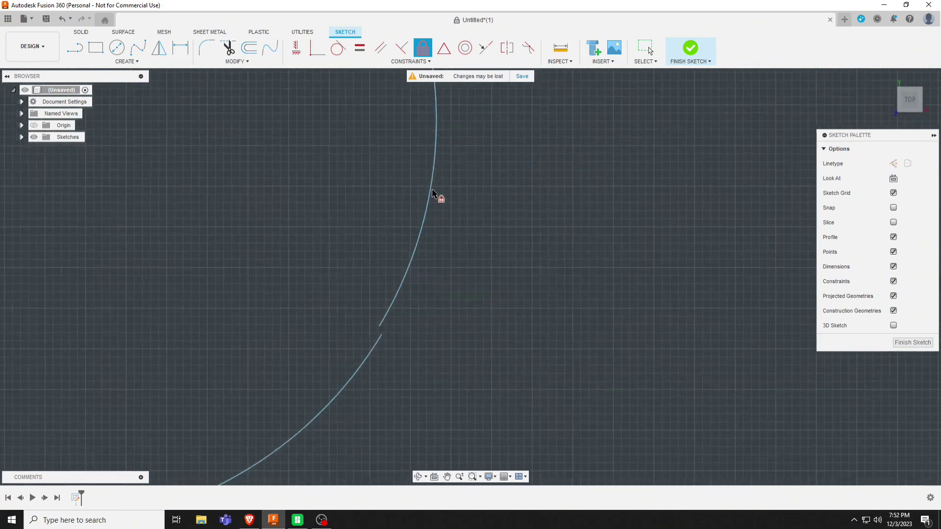
click(321, 54)
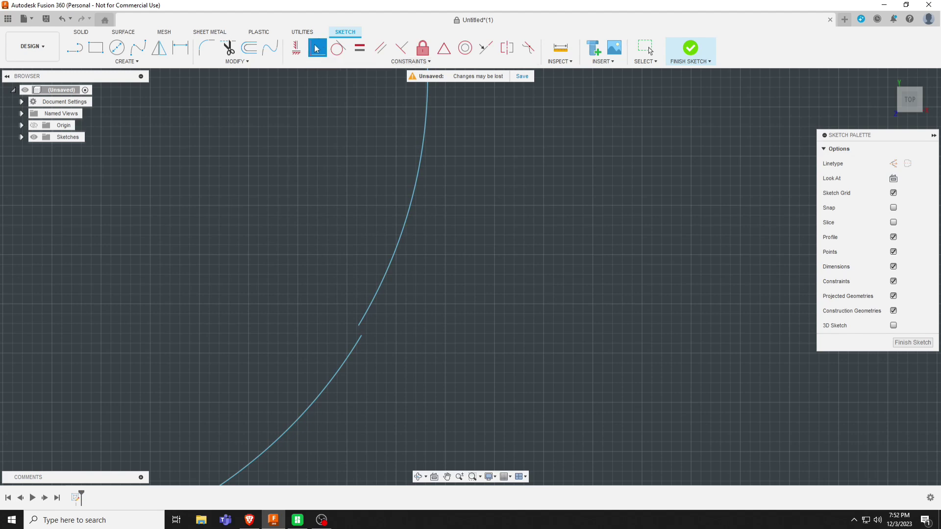
click(359, 326)
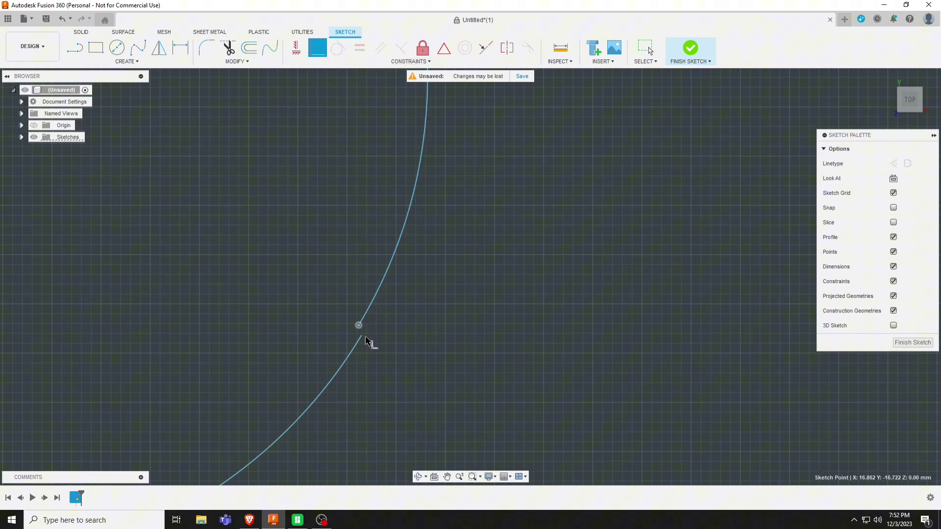
click(362, 337)
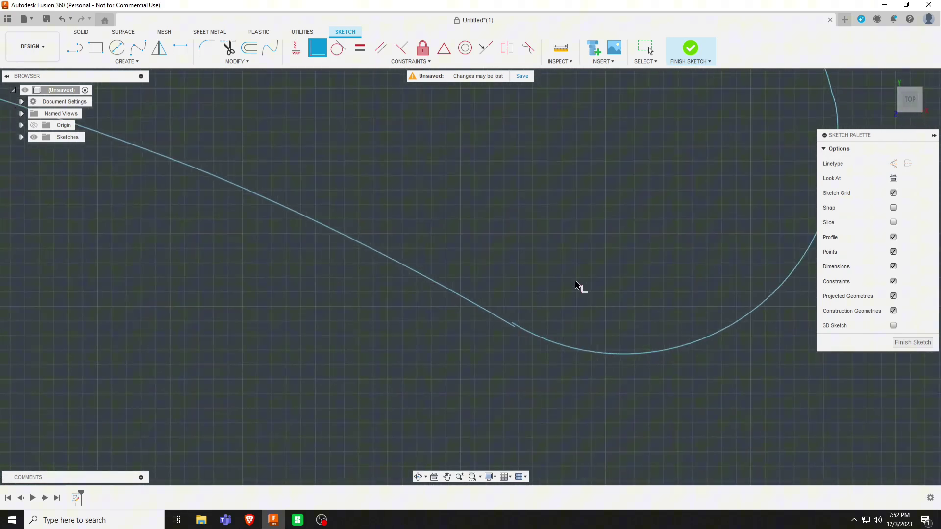
Make the overlapping endpoints where the lowest bar's lower edge meets its rounded end coincident, and finish the sketch
scroll(374, 251, up, 6)
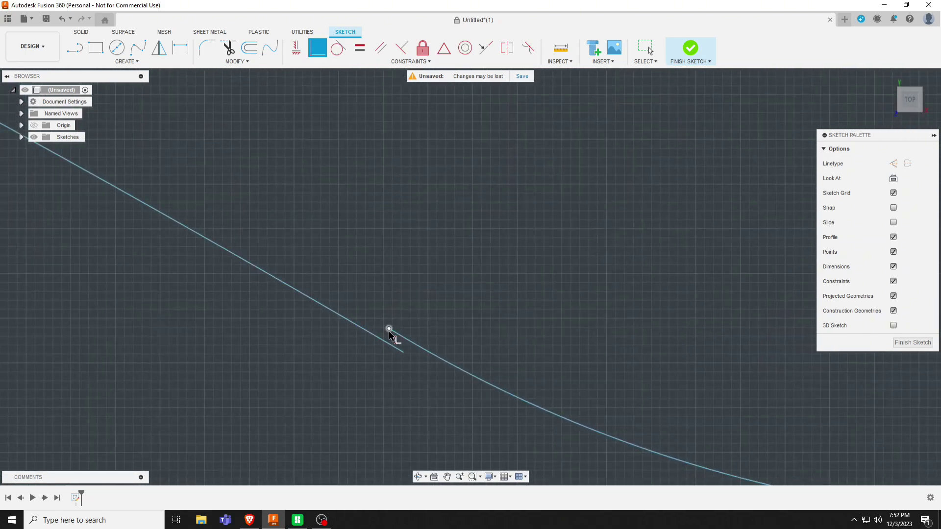
click(389, 329)
click(403, 352)
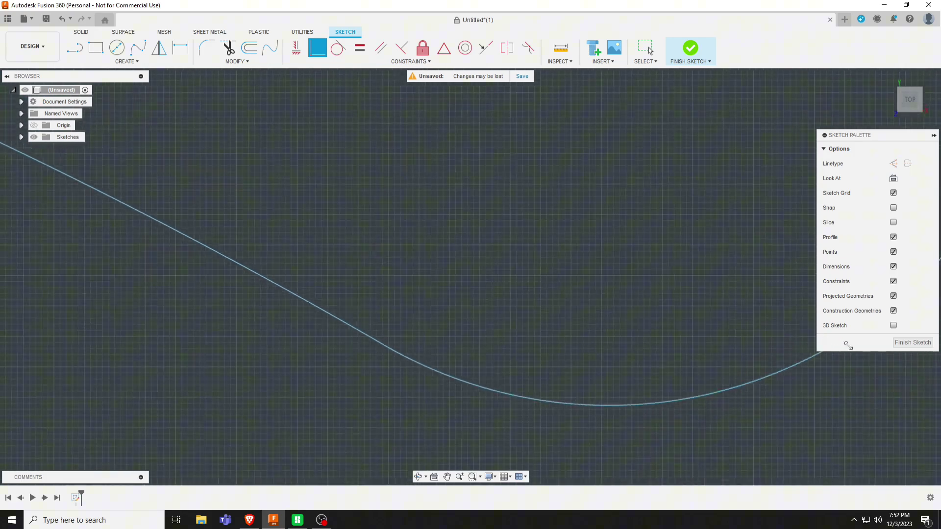
key(F6)
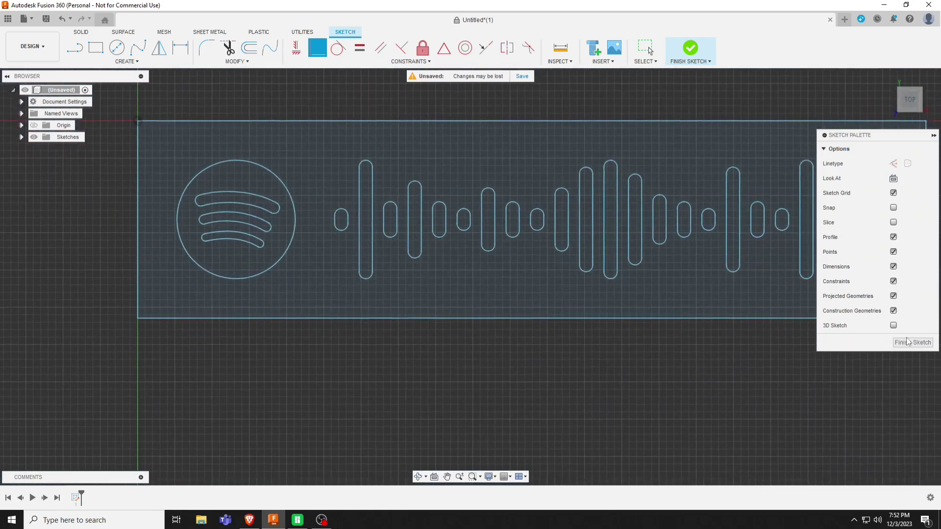
click(913, 343)
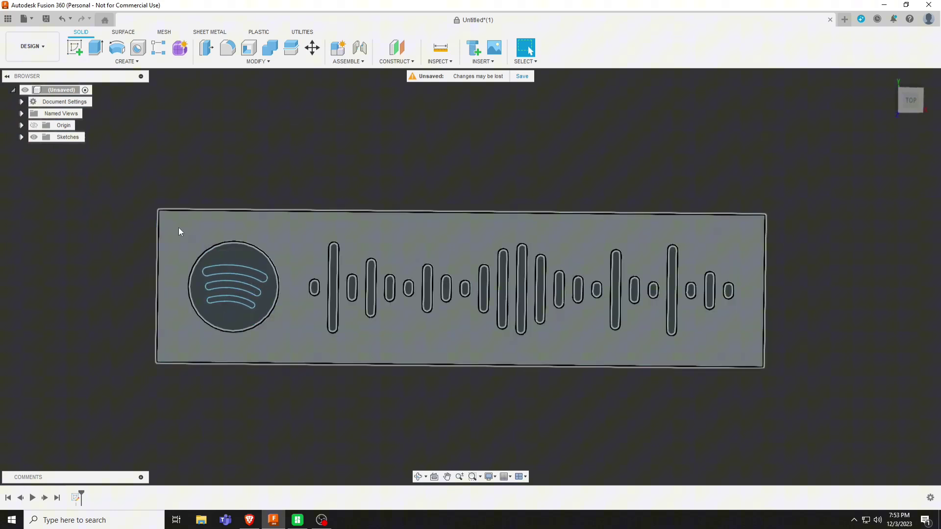
Select the logo disc and all code bar profiles inside the rectangle, leaving out the three curved bars within the logo
drag(180, 227, 748, 357)
scroll(234, 293, up, 3)
shift+middle_drag(234, 293, 263, 267)
click(918, 103)
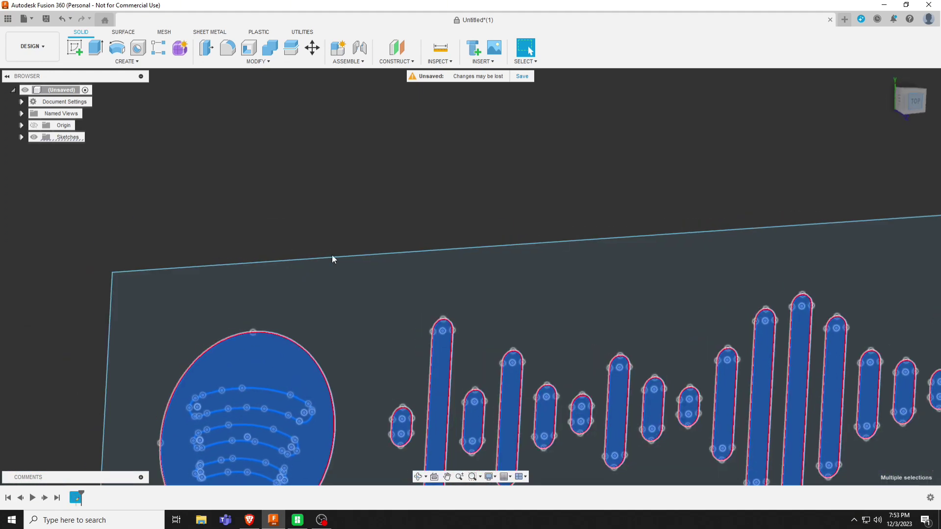
middle_drag(429, 392, 454, 165)
scroll(453, 165, up, 5)
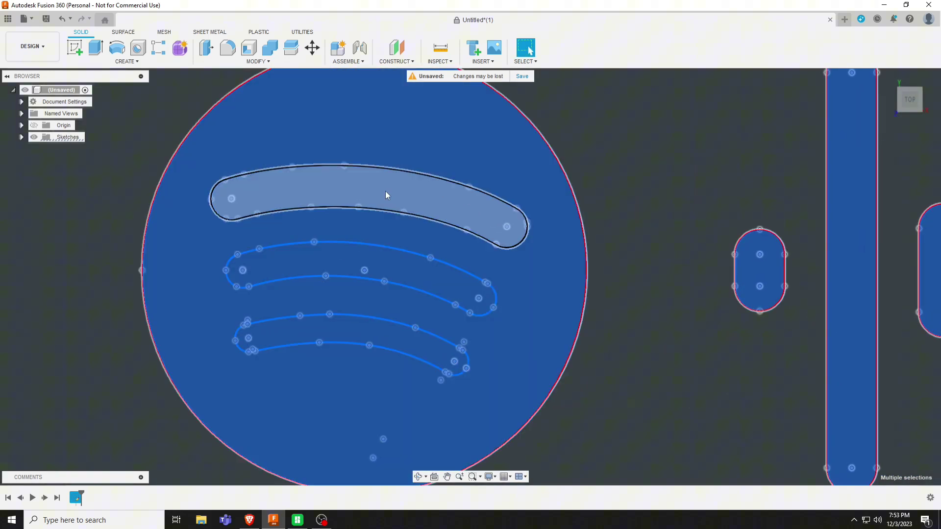
ctrl+click(387, 192)
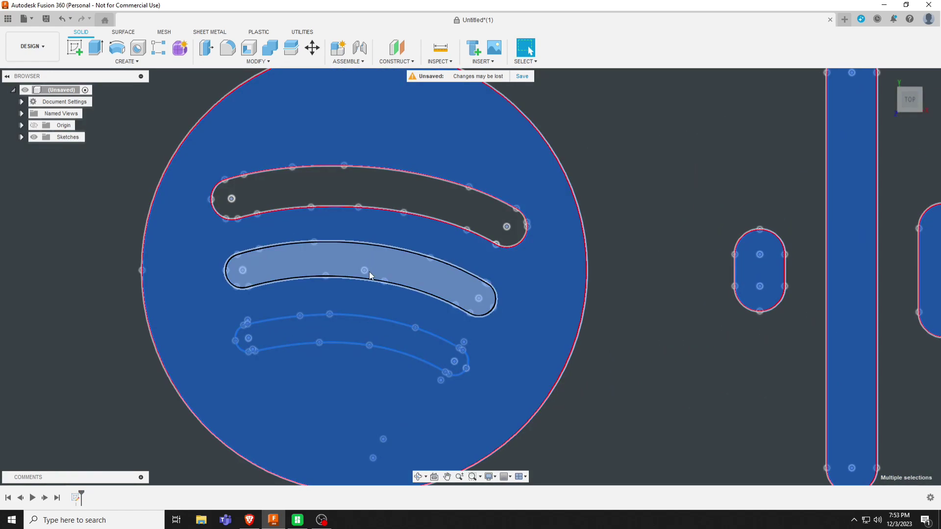
ctrl+click(383, 265)
ctrl+click(393, 338)
scroll(620, 309, down, 6)
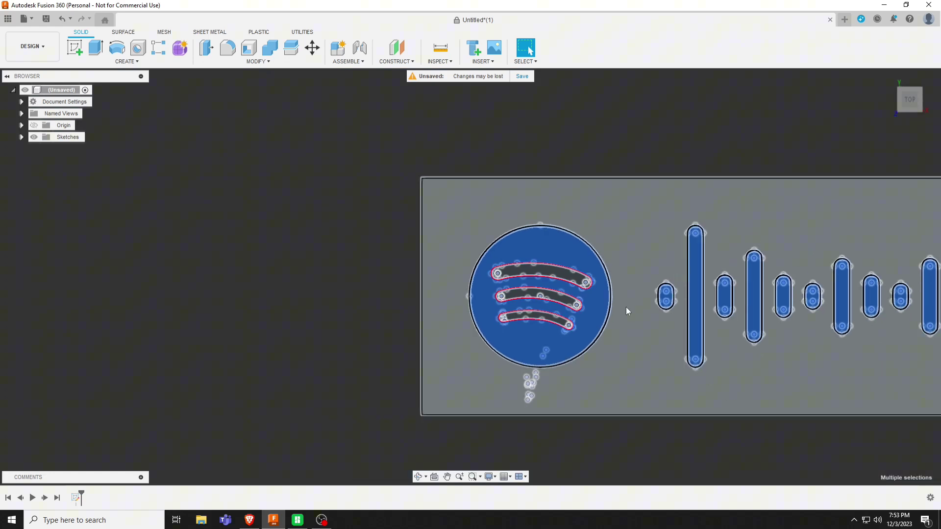
Extrude the selected logo disc and code bar profiles 5 mm as new bodies
middle_drag(632, 307, 255, 270)
key(e)
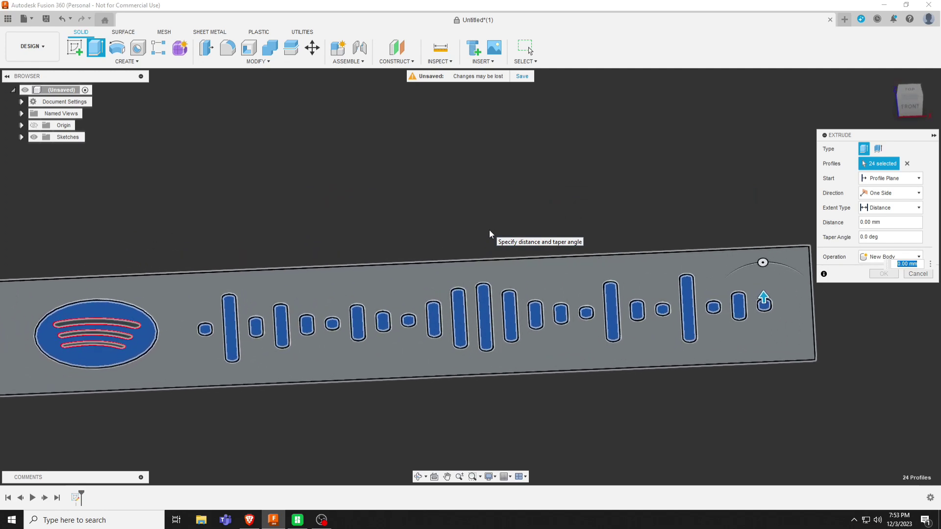
text(5)
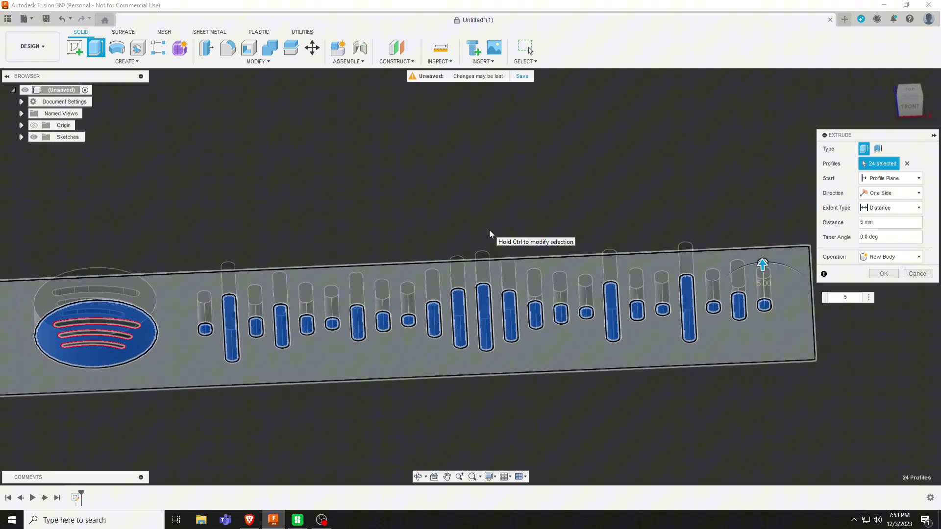
key(Return)
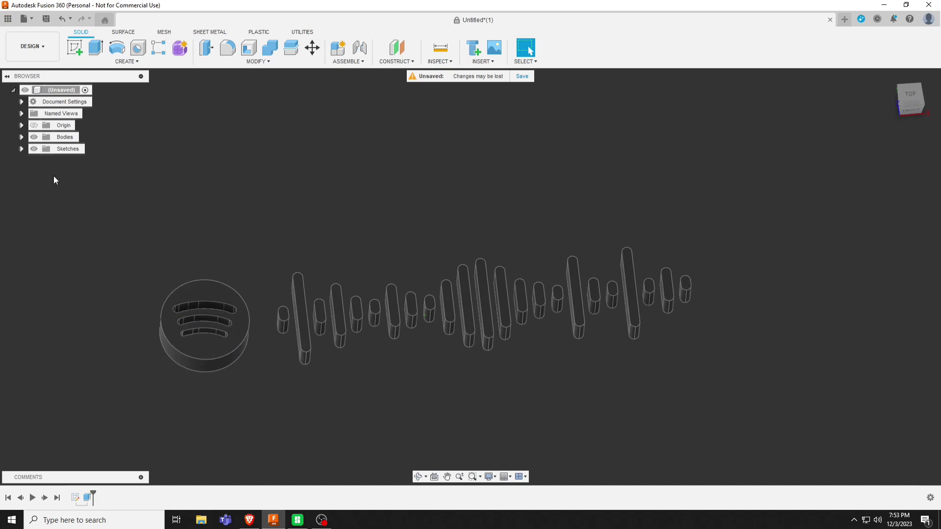
Show Sketch1 again and select the background rectangle profile together with the three curved bars inside the logo
click(21, 149)
click(43, 161)
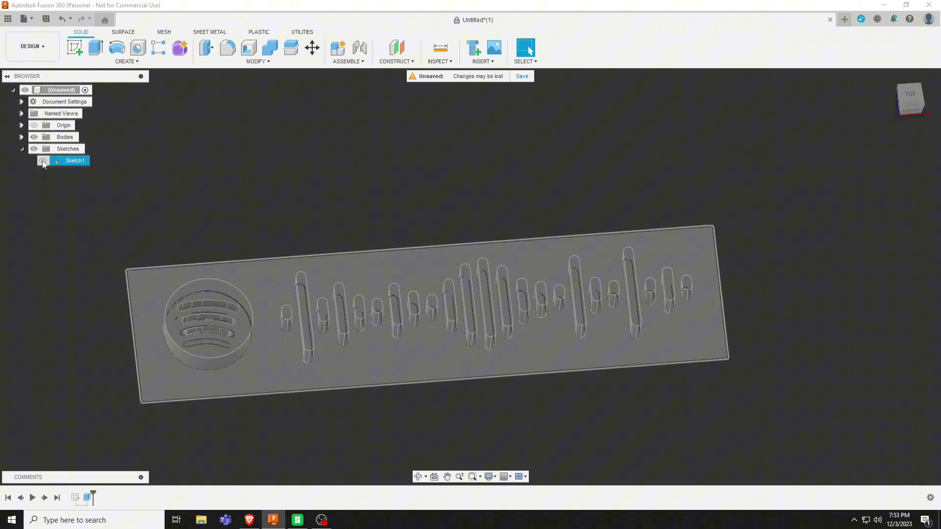
shift+middle_drag(192, 251, 272, 249)
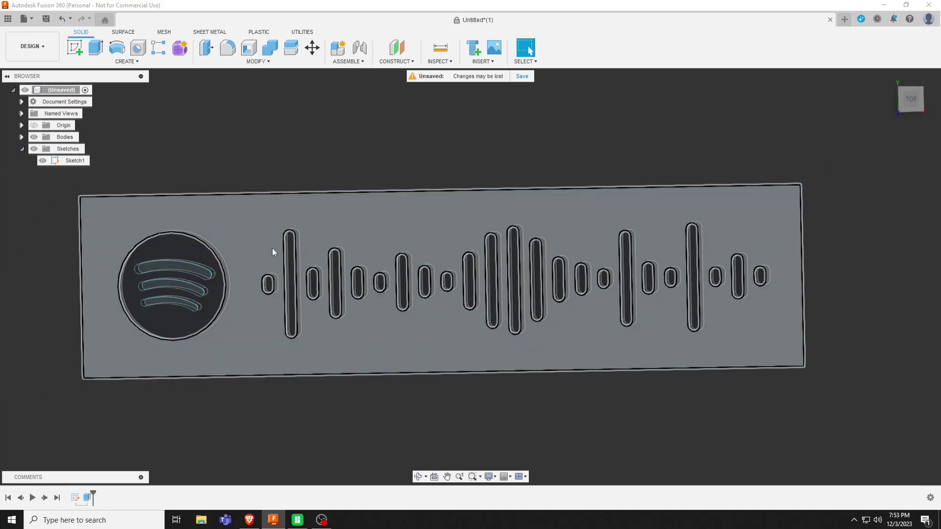
click(240, 219)
scroll(149, 278, up, 5)
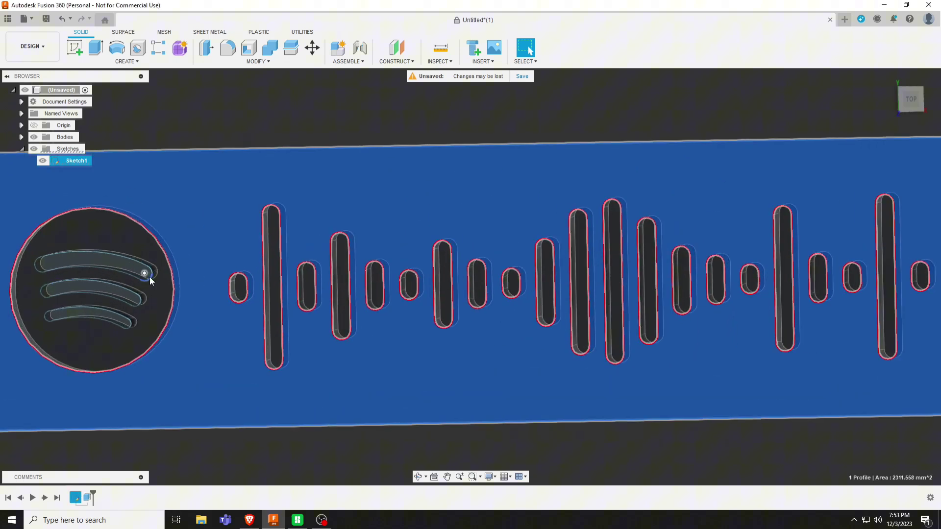
click(125, 263)
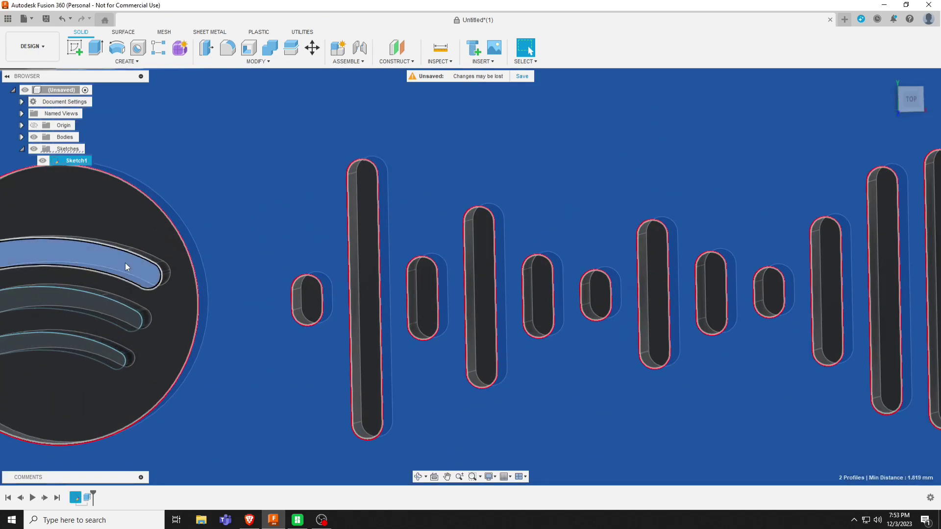
click(113, 307)
click(110, 352)
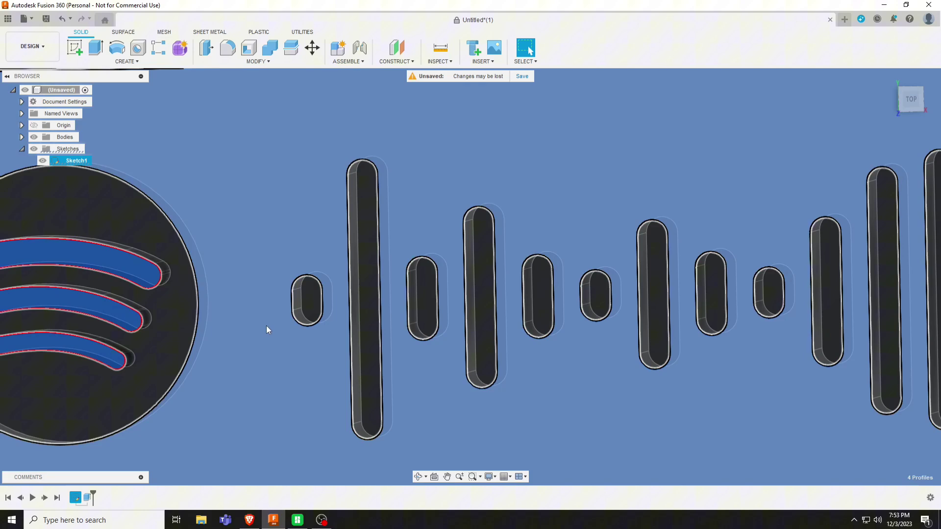
scroll(310, 299, down, 5)
Extrude the background plate and the three curved logo bars 2 mm, joining them to the raised bodies
shift+middle_drag(310, 299, 363, 295)
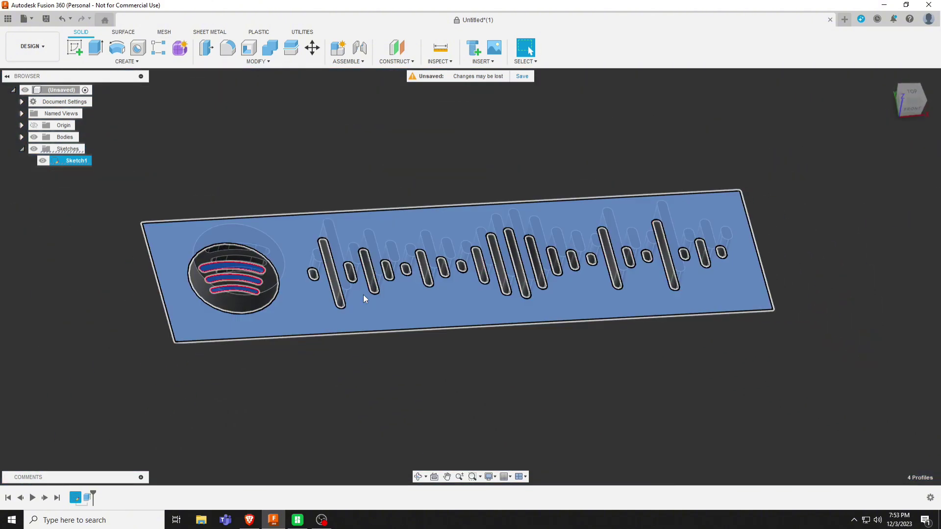
text(e2)
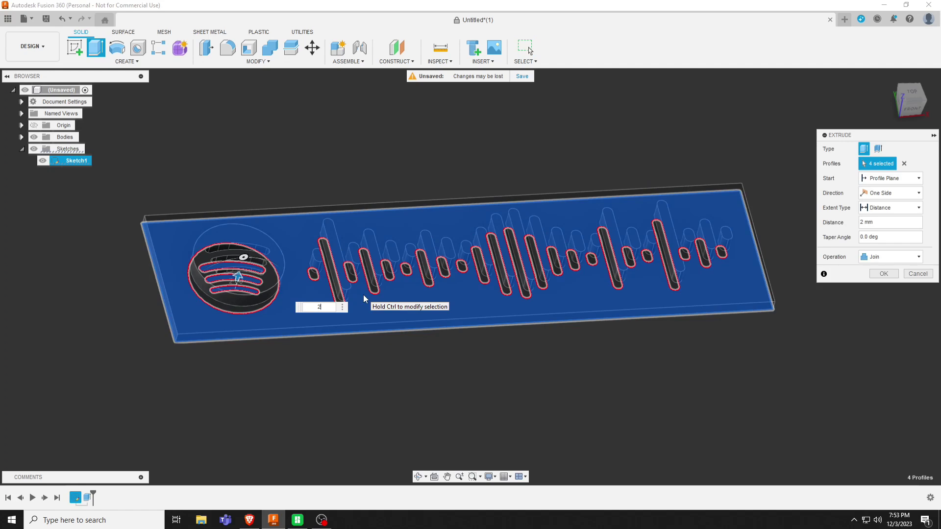
key(Return)
Edit Sketch1 to add a 3 mm diameter circle near the plate's upper-left corner beside the logo, and finish the sketch
shift+middle_drag(453, 293, 249, 155)
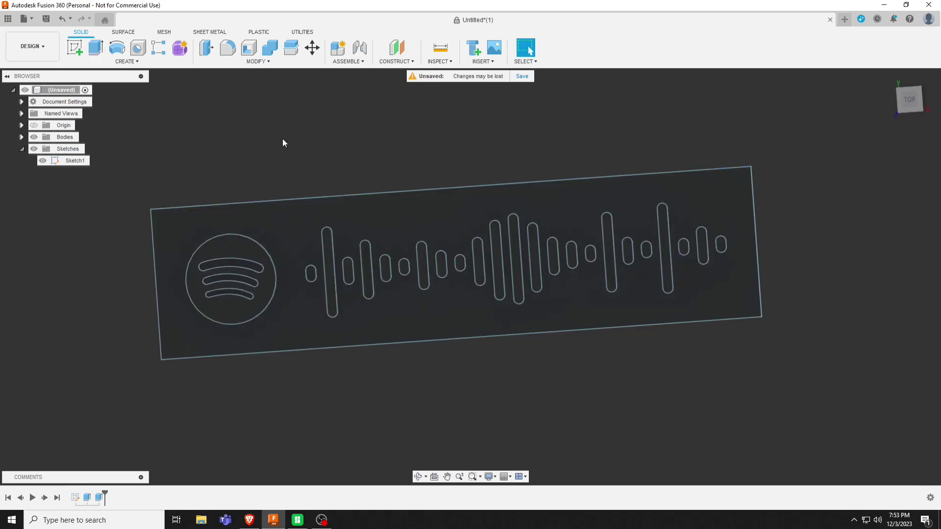
right_click(79, 161)
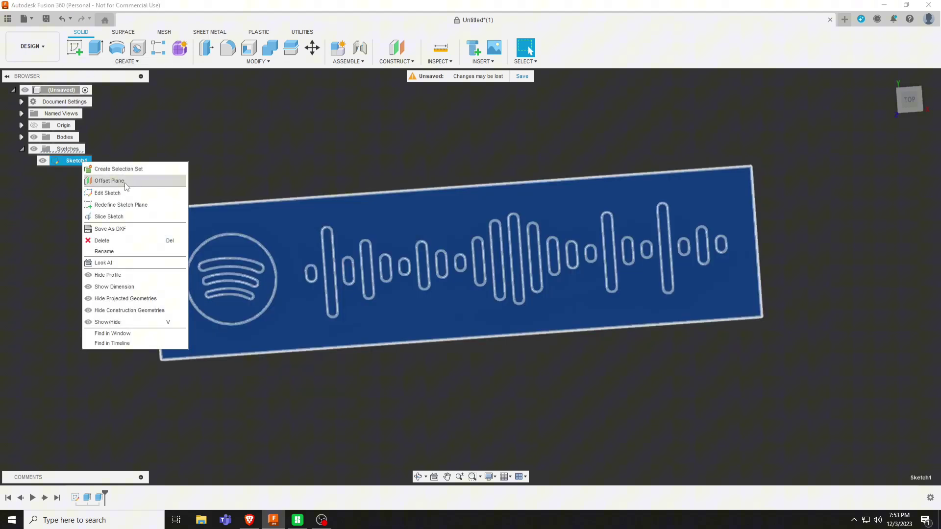
click(122, 193)
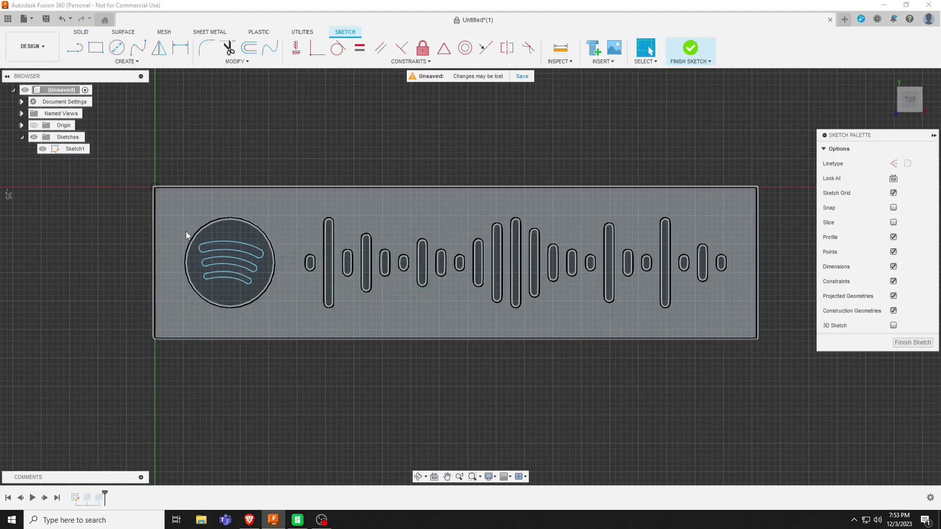
click(120, 50)
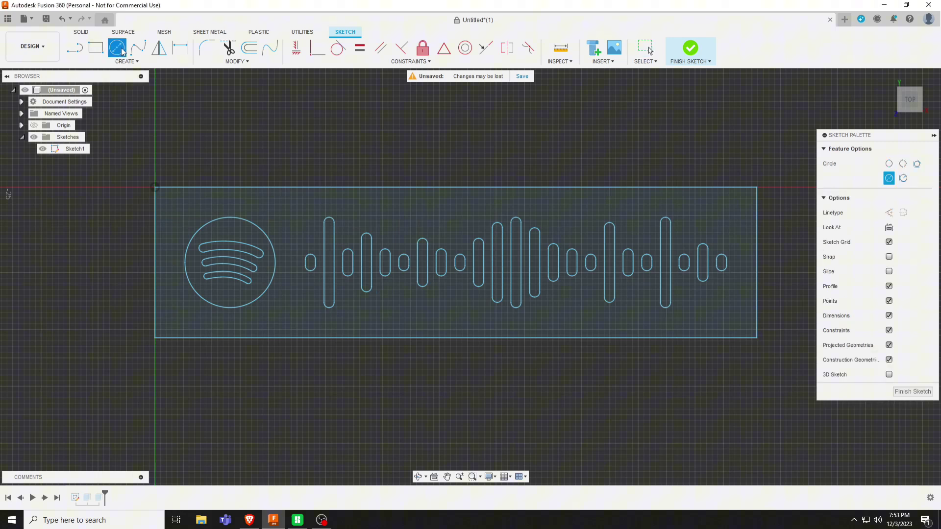
scroll(173, 204, up, 5)
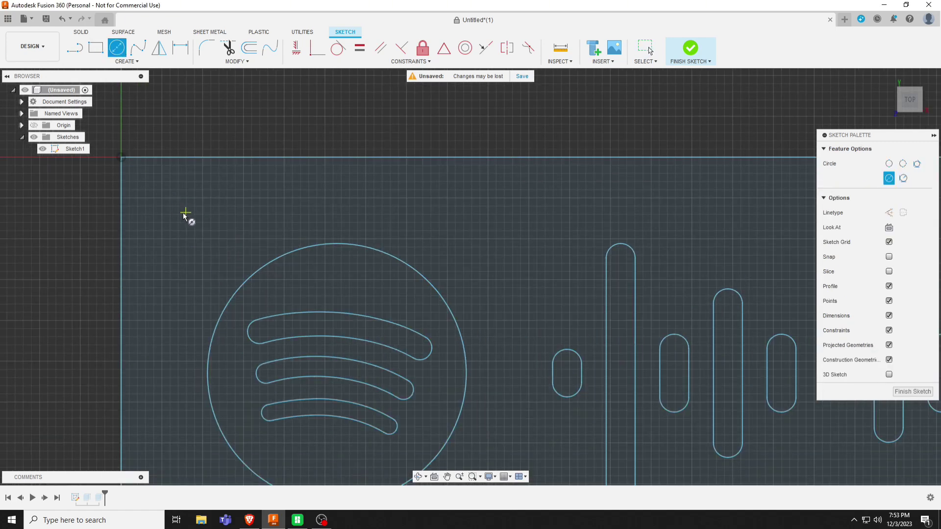
click(161, 198)
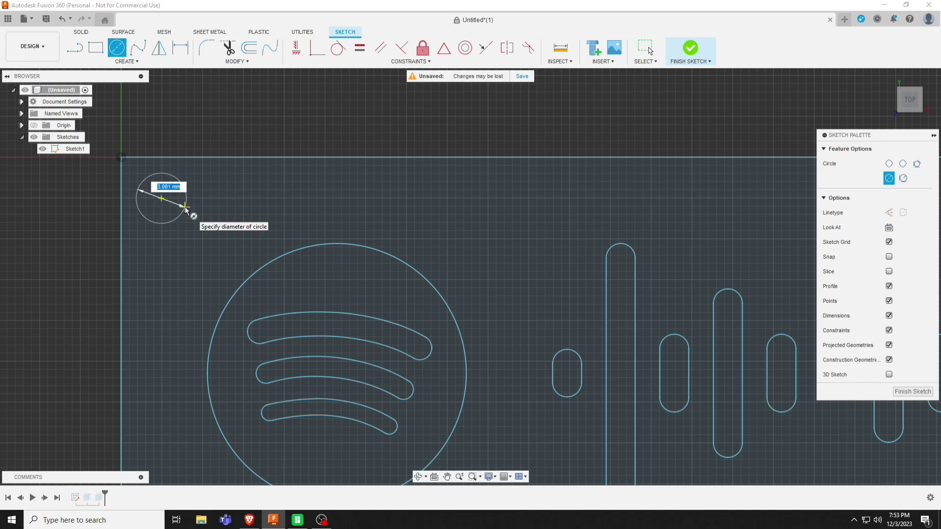
key(Return)
key(Escape)
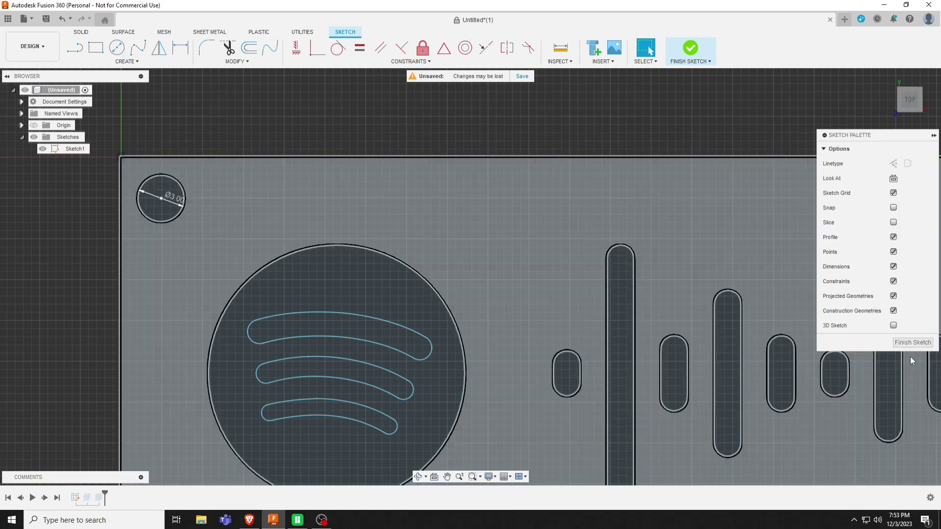
click(912, 343)
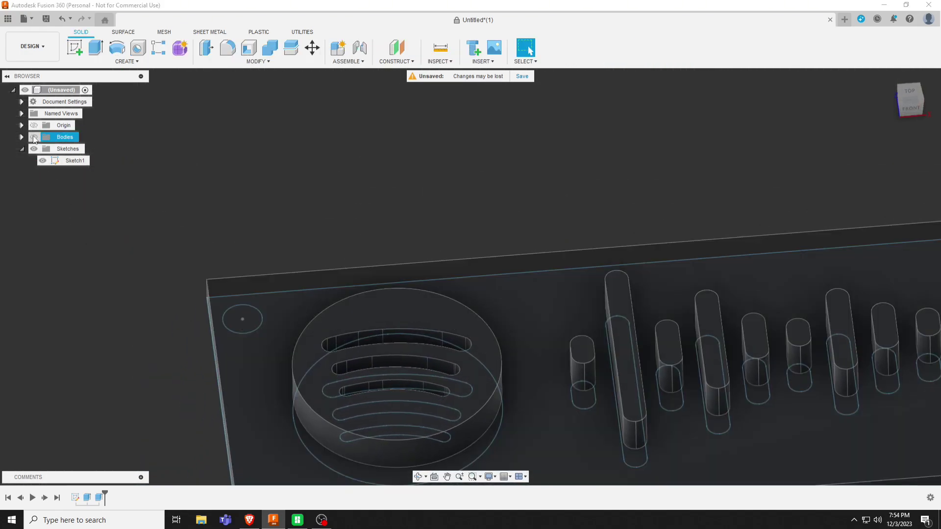
Cut the small corner circle through the plate with an 8 mm extrusion, hiding the bodies to select its profile
click(33, 137)
click(258, 324)
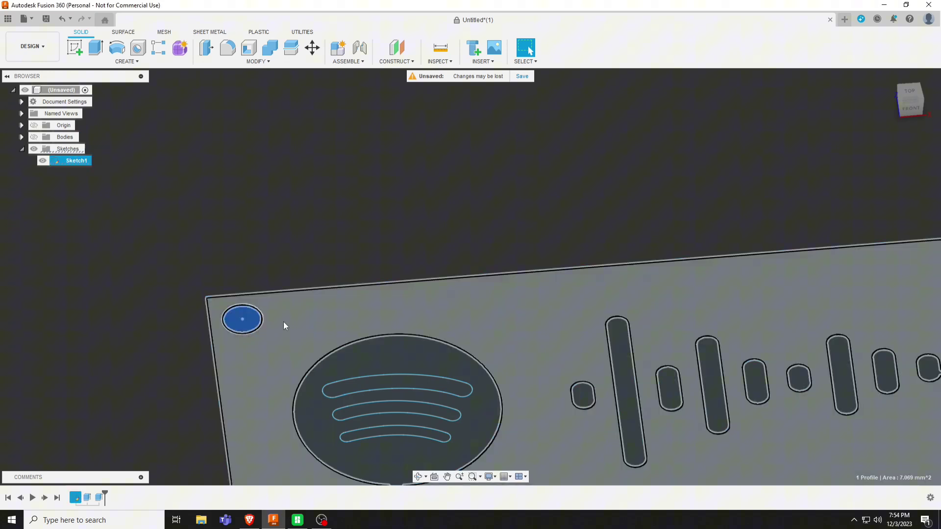
key(e)
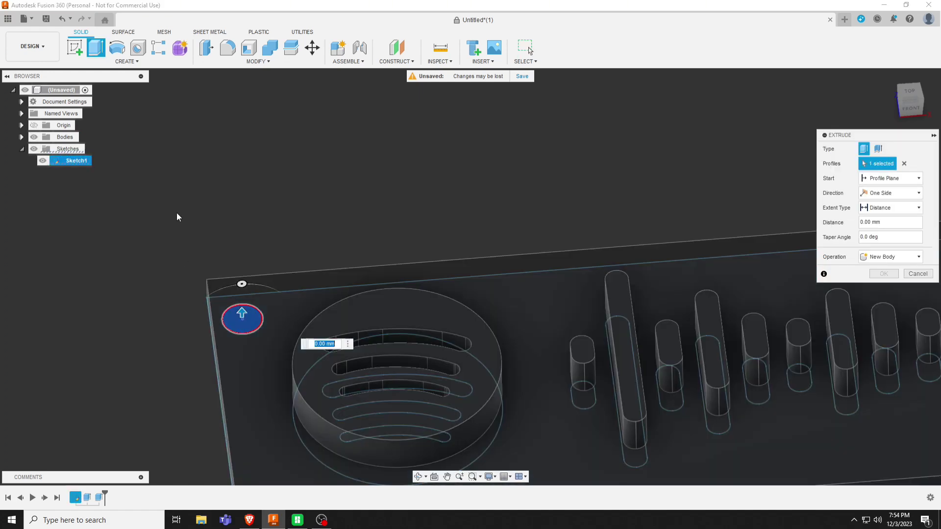
drag(242, 314, 249, 255)
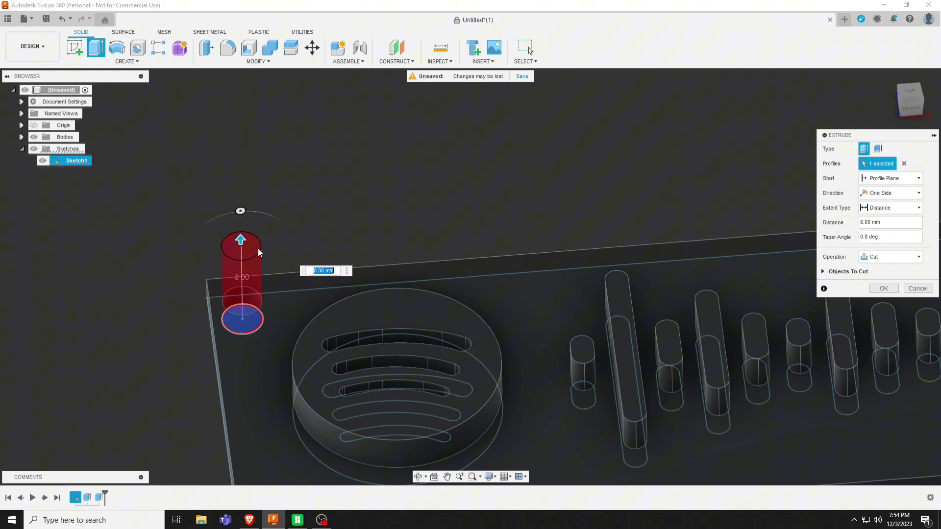
key(Return)
shift+middle_drag(281, 248, 196, 305)
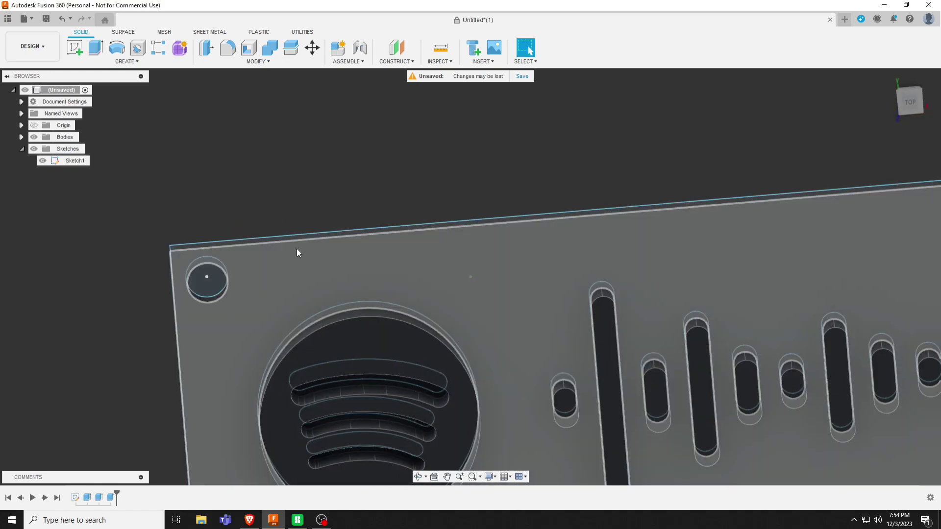
Hide the sketches and view the whole keychain plate at an angle
scroll(178, 153, down, 3)
click(34, 149)
scroll(412, 287, down, 3)
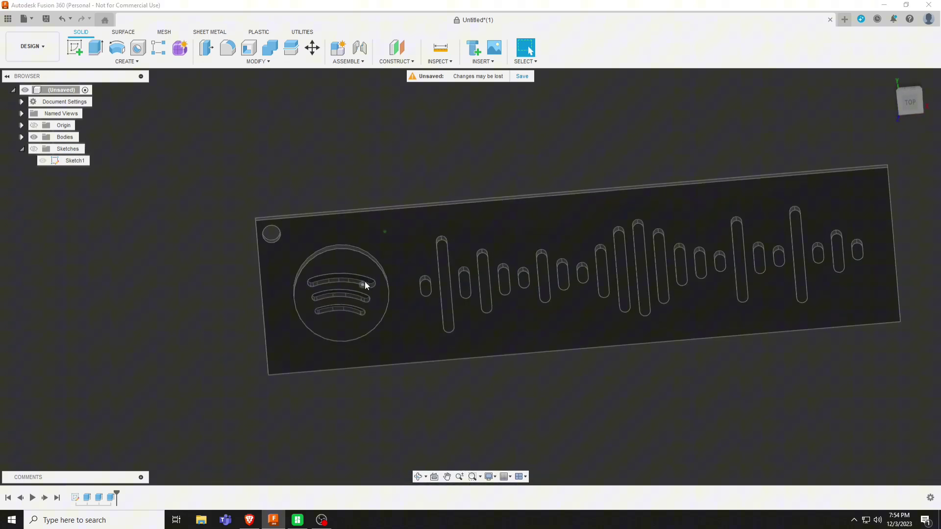
shift+middle_drag(365, 281, 506, 214)
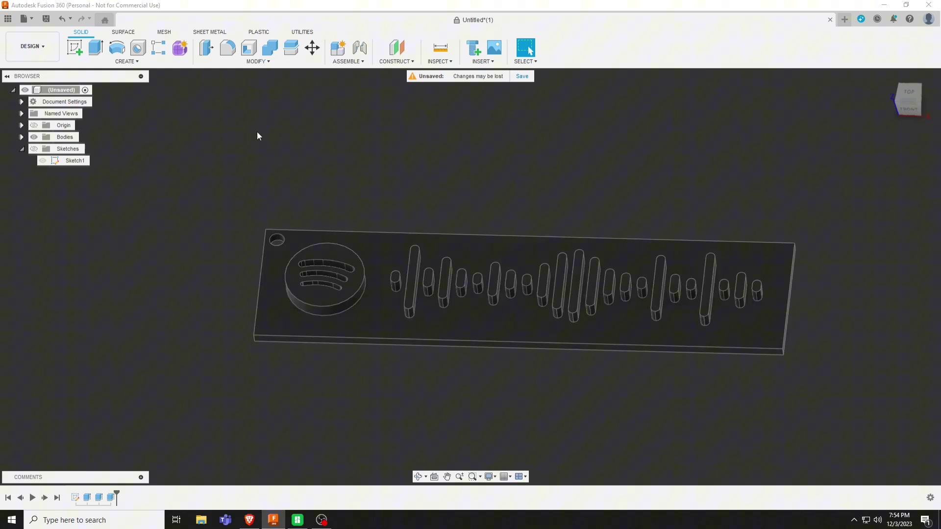
Export the model to the Downloads folder as a STEP file named "tag thing"
click(23, 19)
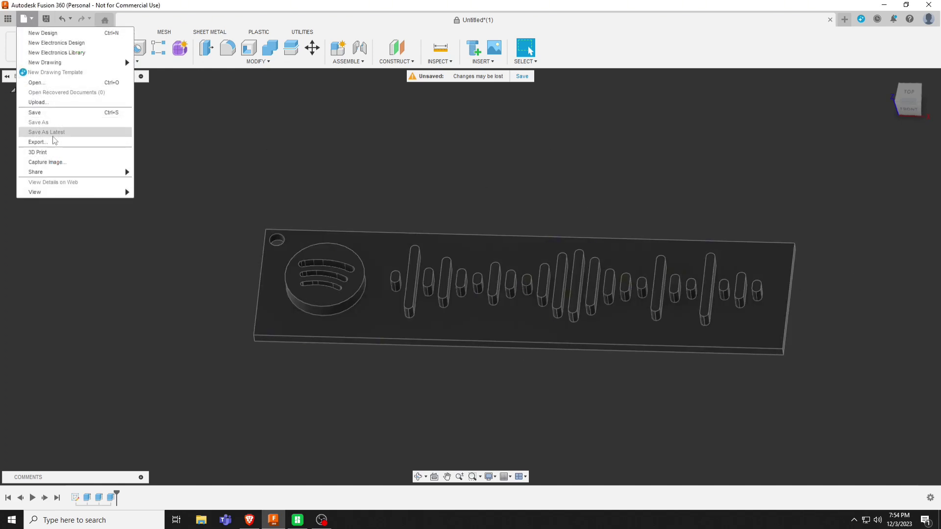
click(54, 141)
click(433, 179)
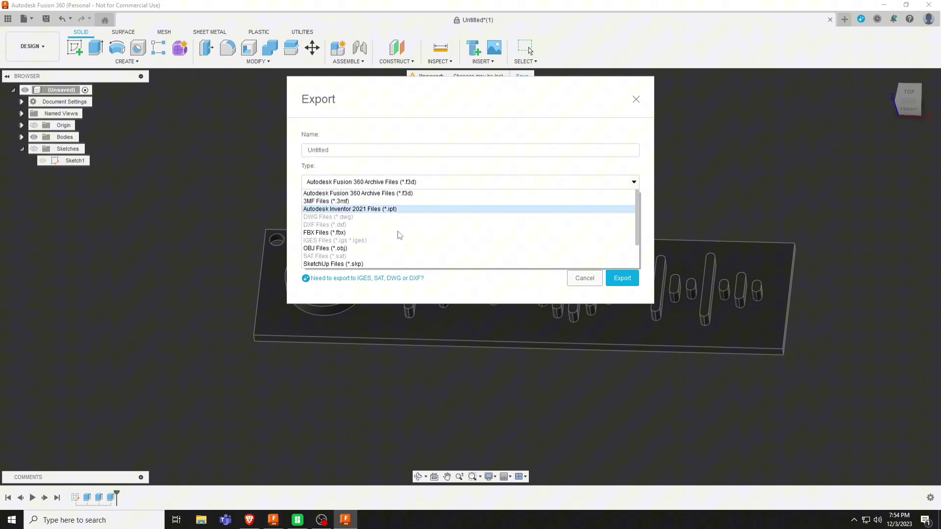
scroll(343, 245, down, 3)
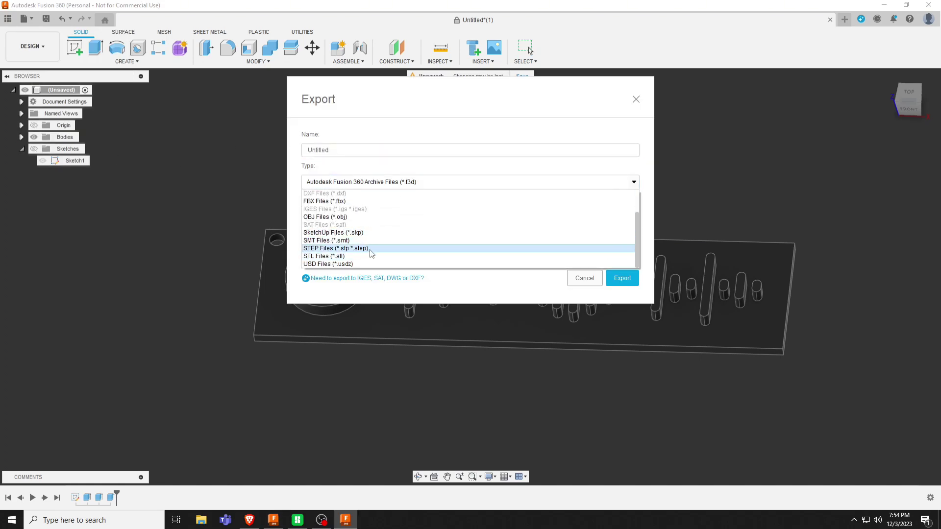
click(371, 248)
click(363, 146)
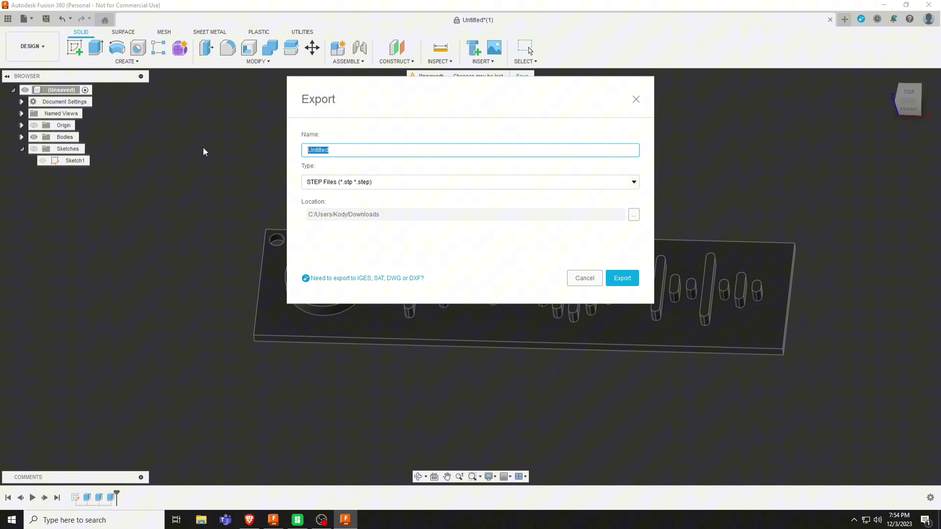
text(Keychain)
key(Return)
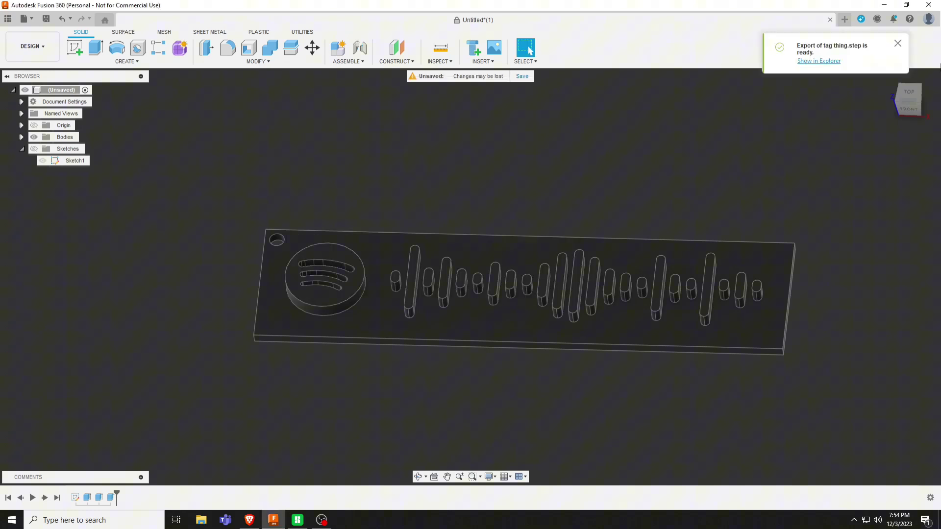
Switch to Bambu Studio and import the "tag thing" STEP file onto the build plate
click(883, 4)
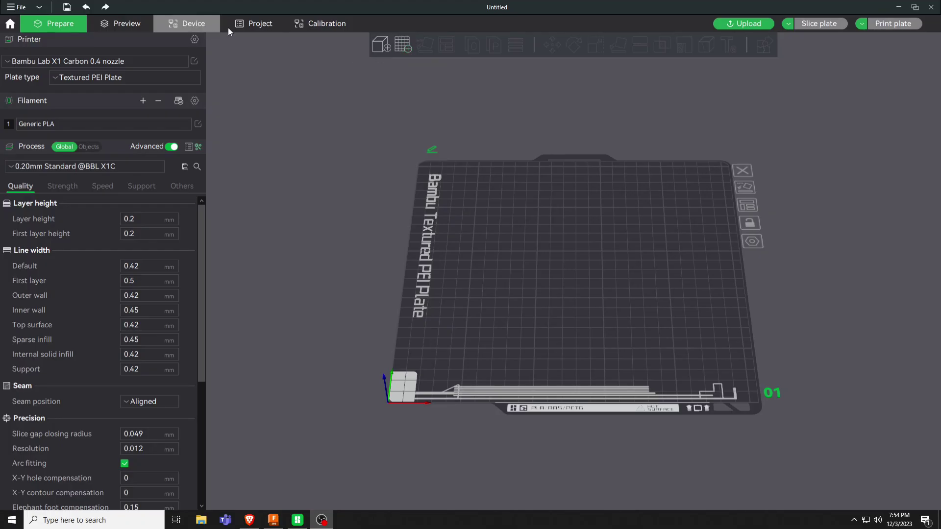
click(381, 51)
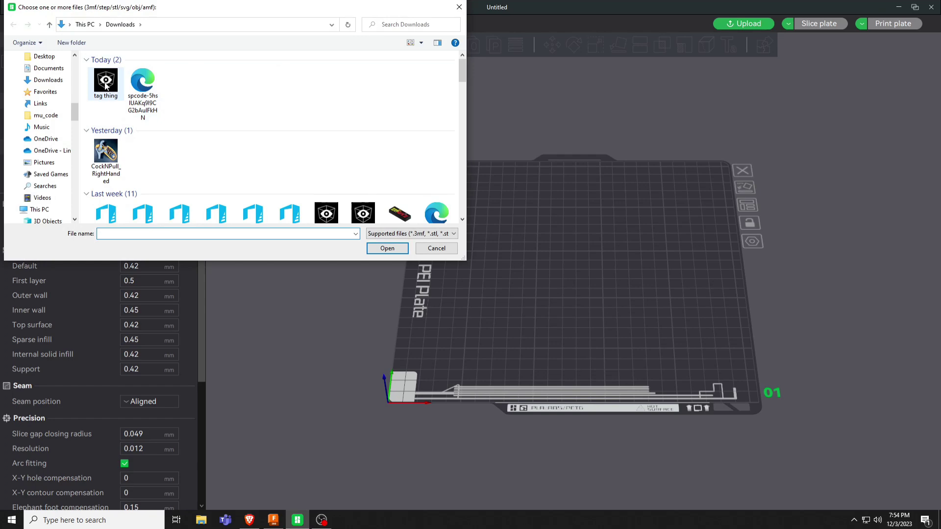
double_click(104, 83)
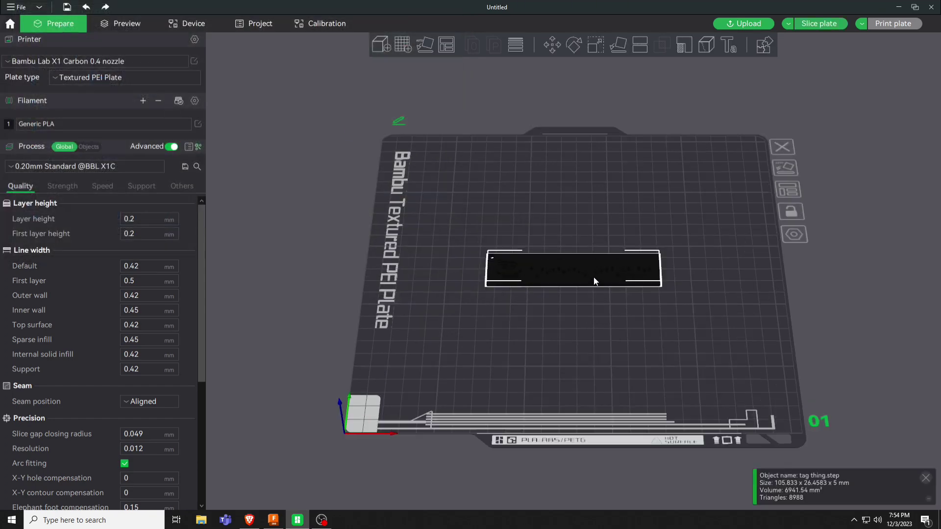
scroll(594, 275, up, 7)
mouse_move(609, 173)
mouse_down()
mouse_move(602, 189)
mouse_move(609, 171)
mouse_up()
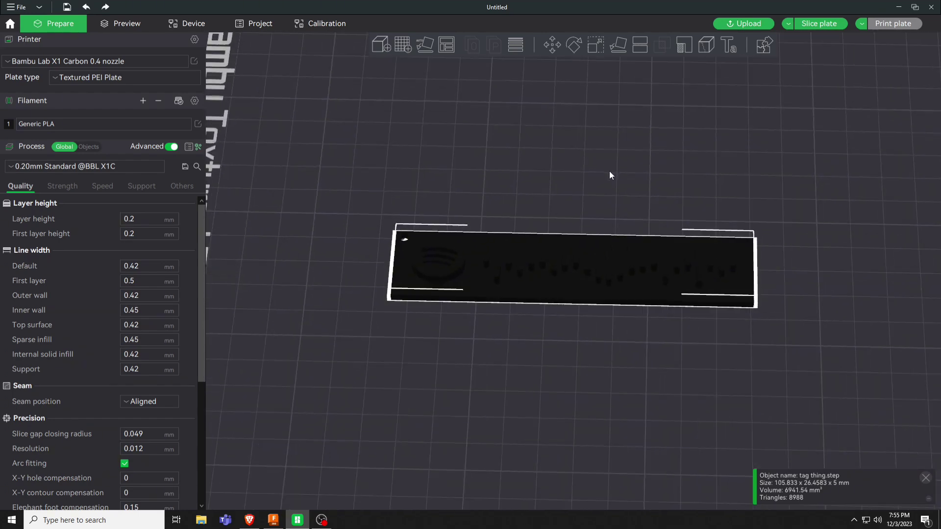
Add a second filament, then assign green Bambu PLA Basic to filament 1 and black Generic PLA to filament 2
click(144, 101)
click(134, 128)
click(157, 170)
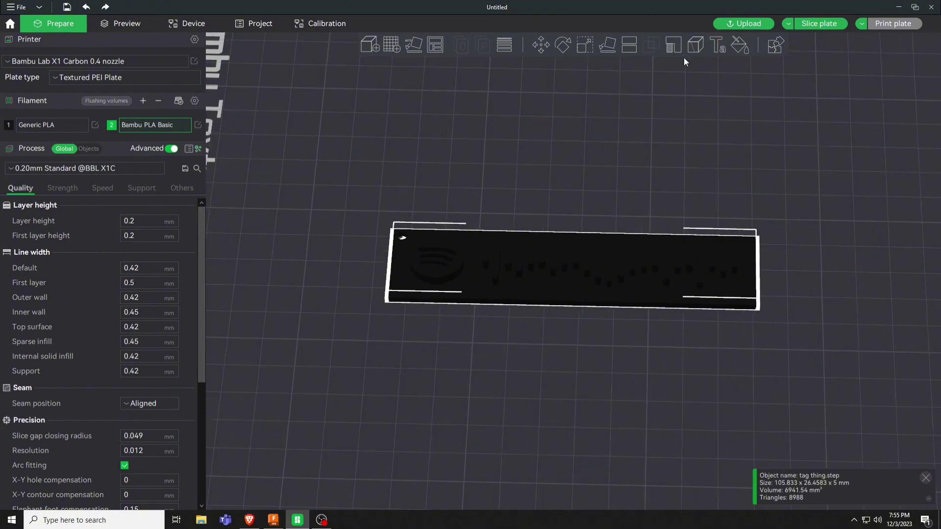
click(51, 125)
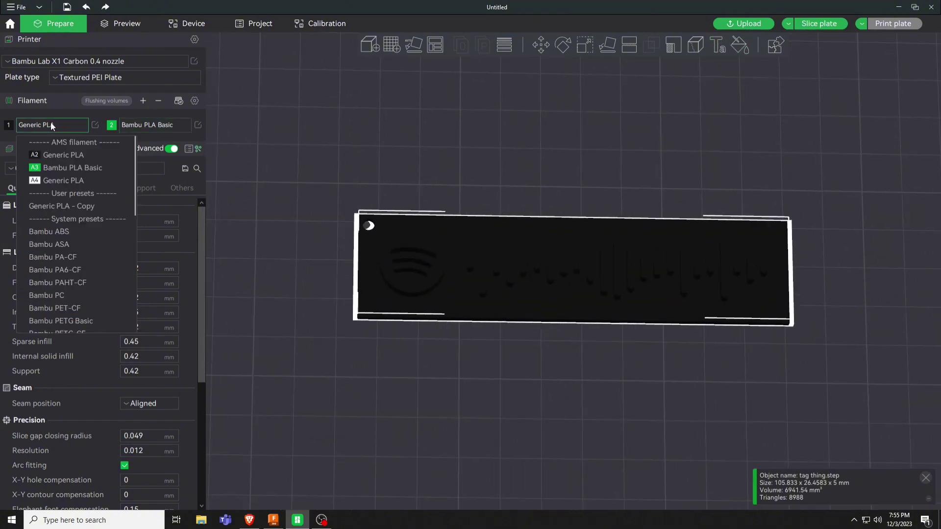
click(62, 170)
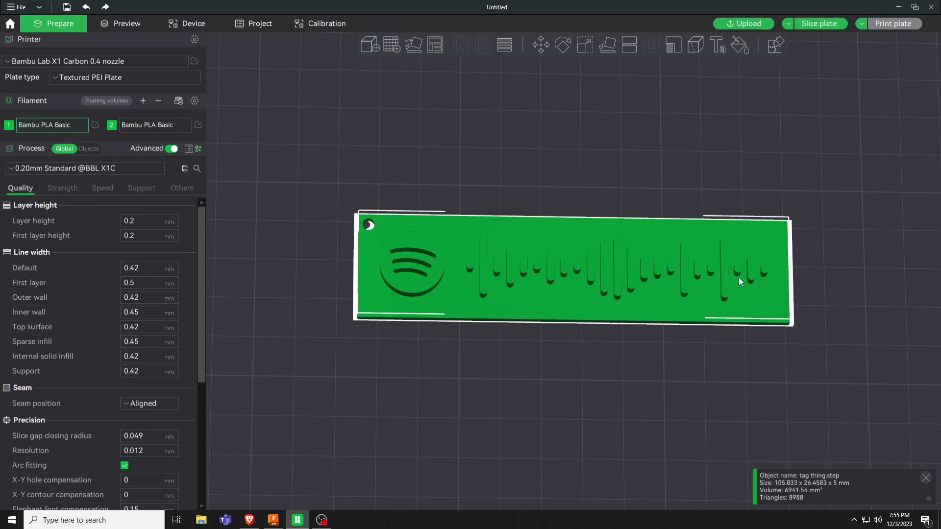
click(149, 125)
click(164, 156)
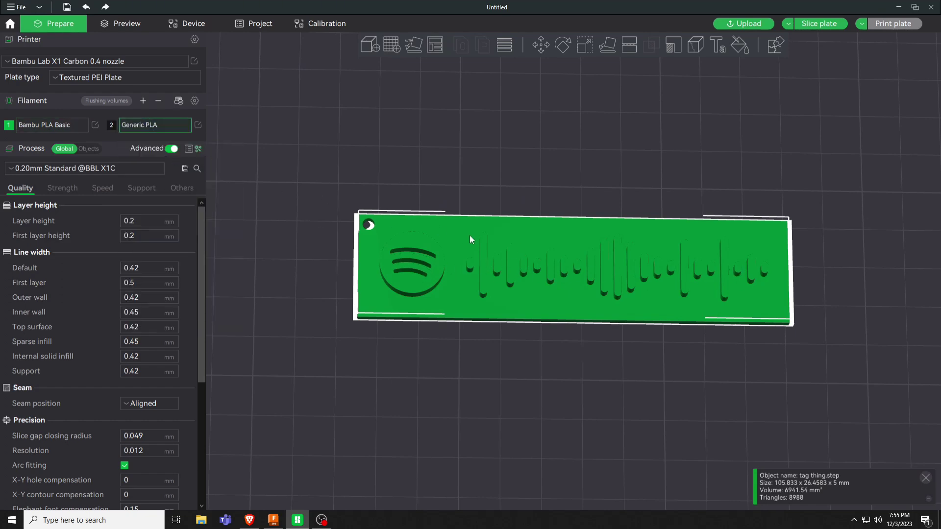
Fill the plate's top background face with filament 2 using the color painting fill tool with edge detection
click(739, 45)
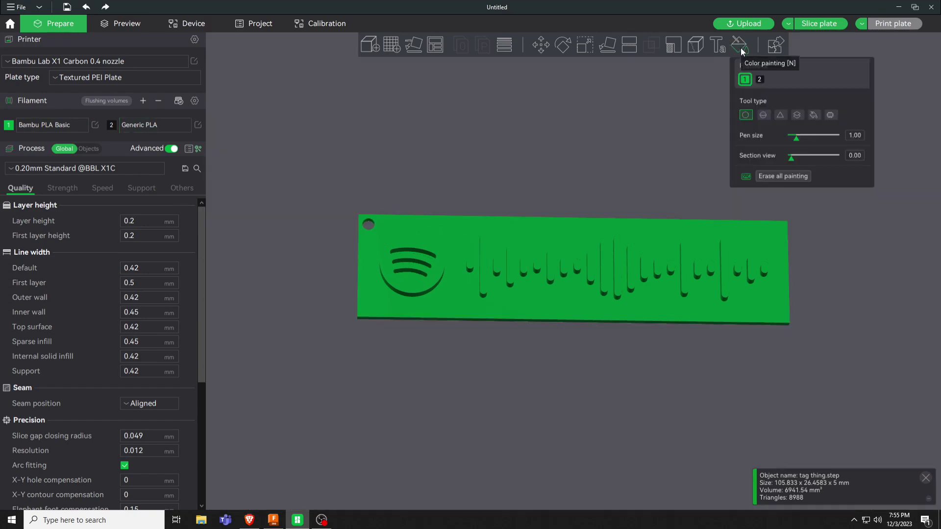
click(760, 80)
click(813, 115)
click(449, 233)
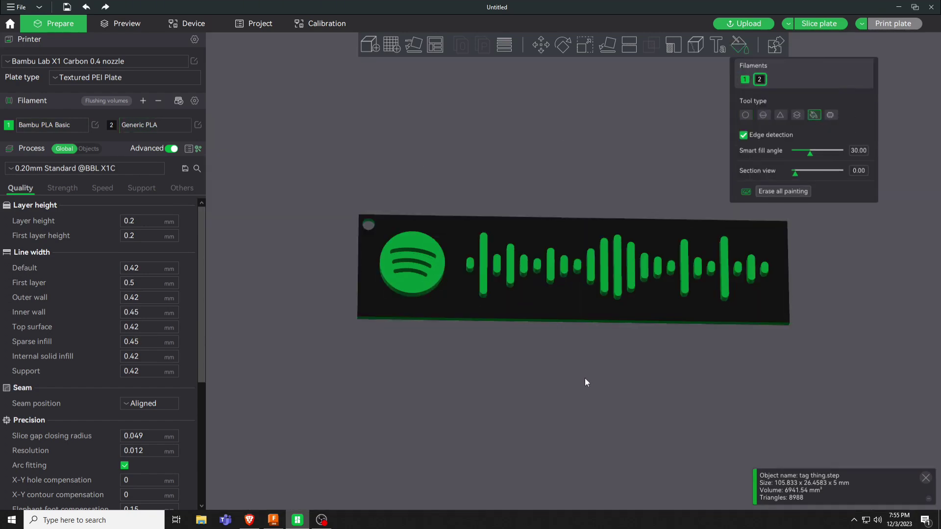
Fill the plate's underside and outer side faces with filament 2 and leave color painting
drag(585, 382, 636, 242)
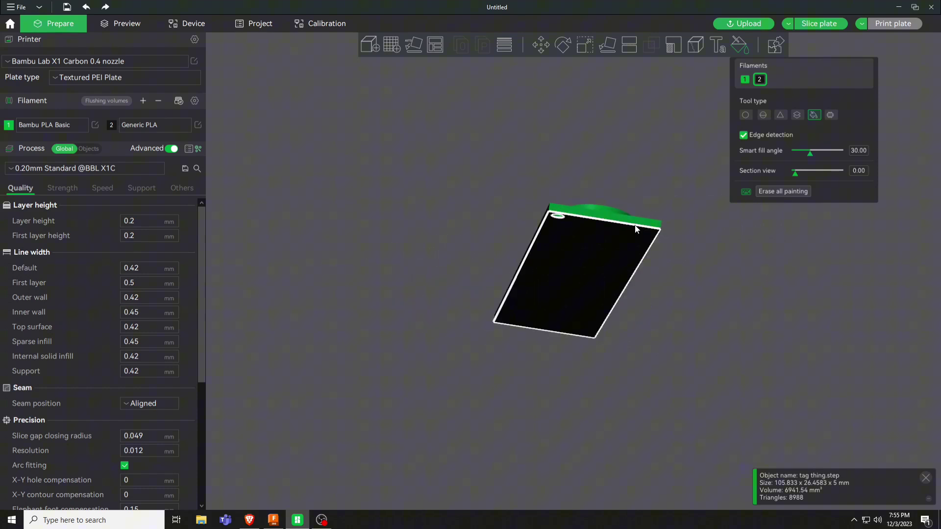
click(636, 228)
drag(556, 212, 641, 324)
click(736, 46)
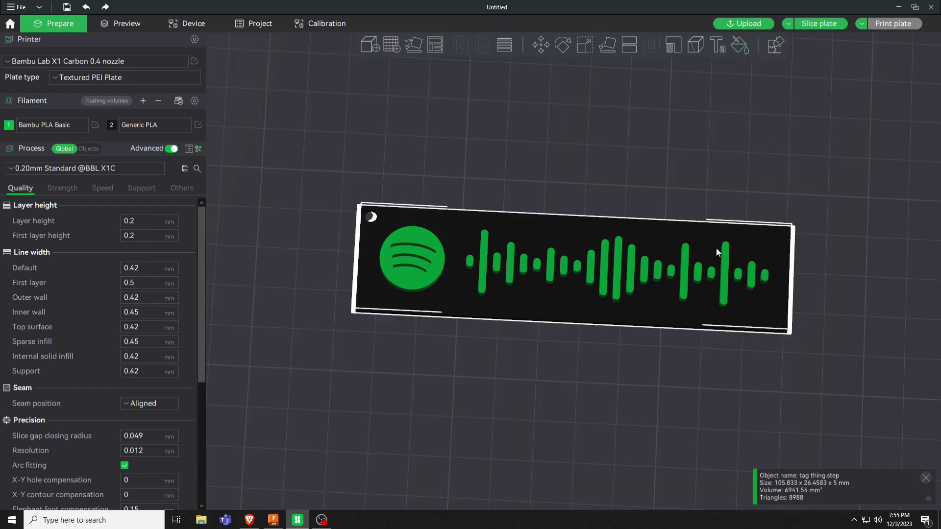
Enable Detect thin walls in the process strength settings
scroll(698, 167, down, 5)
drag(642, 185, 638, 179)
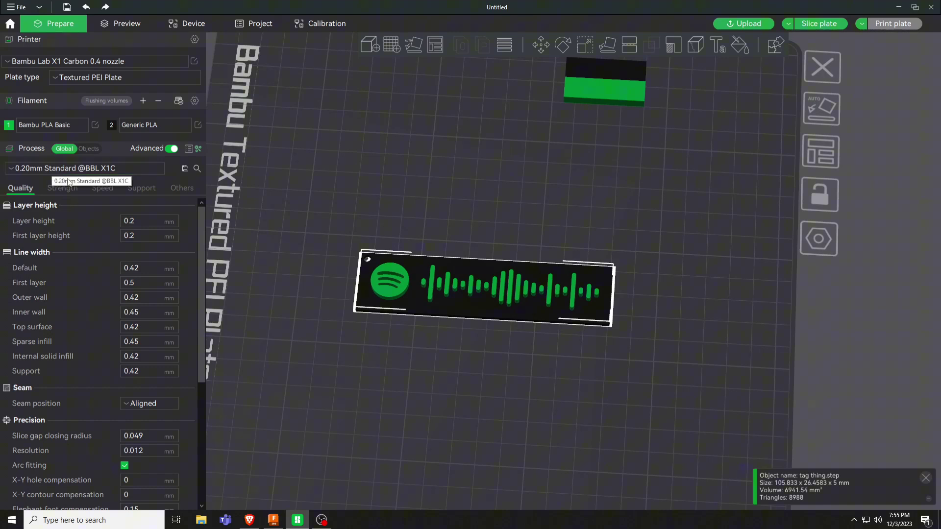
click(101, 190)
click(64, 189)
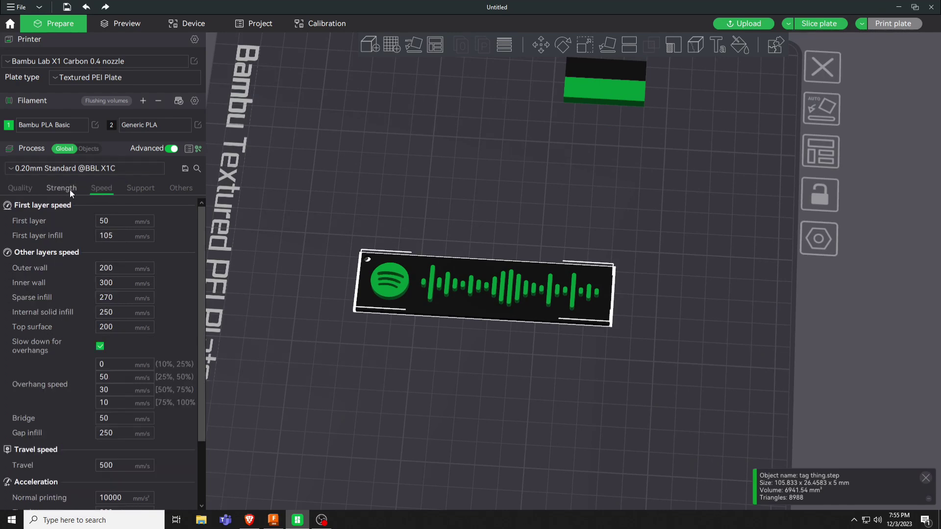
click(124, 235)
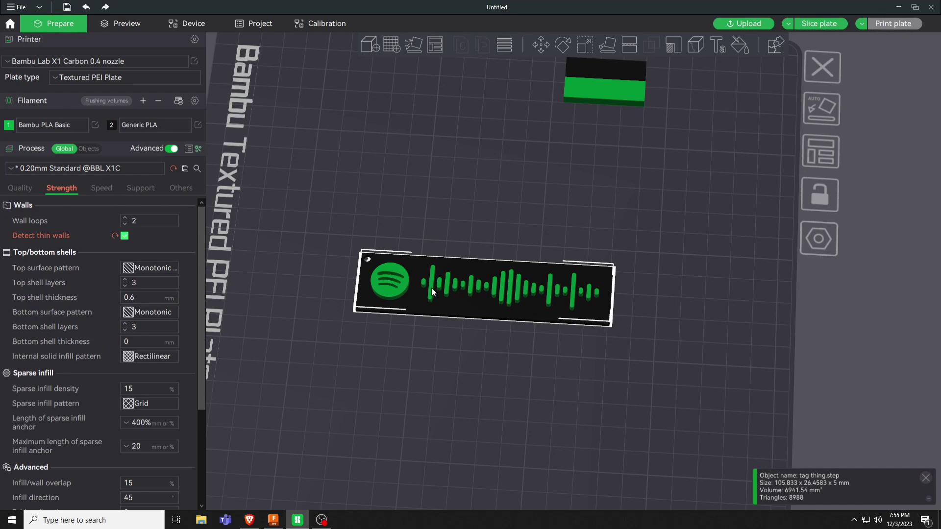
Slice the plate and inspect the layers, filament use and logo colors in the sliced preview
click(831, 27)
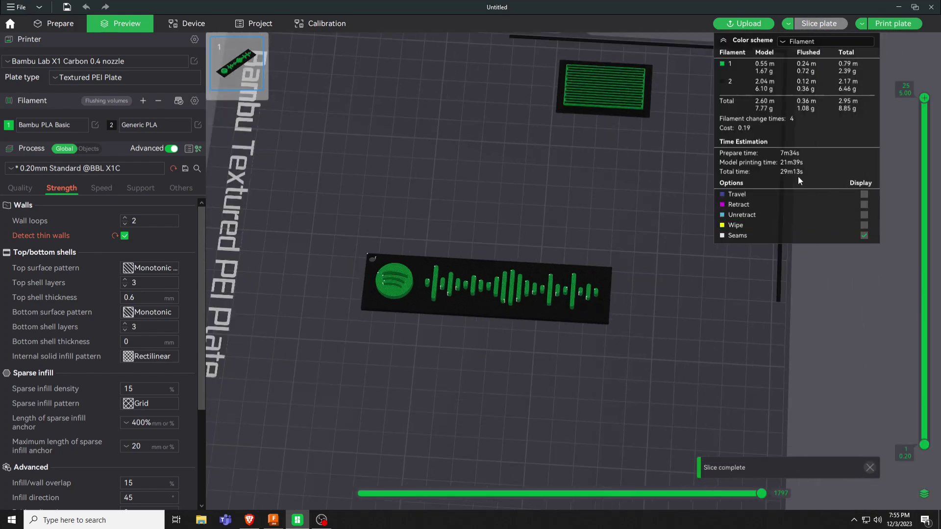
scroll(626, 255, down, 3)
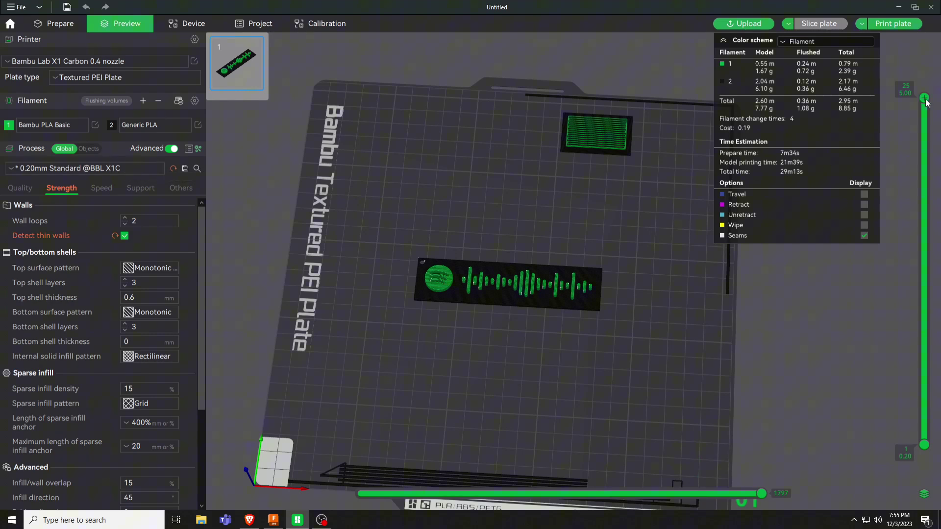
mouse_move(926, 101)
mouse_down()
mouse_move(939, 353)
mouse_move(938, 98)
mouse_up()
scroll(318, 223, up, 5)
middle_drag(316, 219, 496, 192)
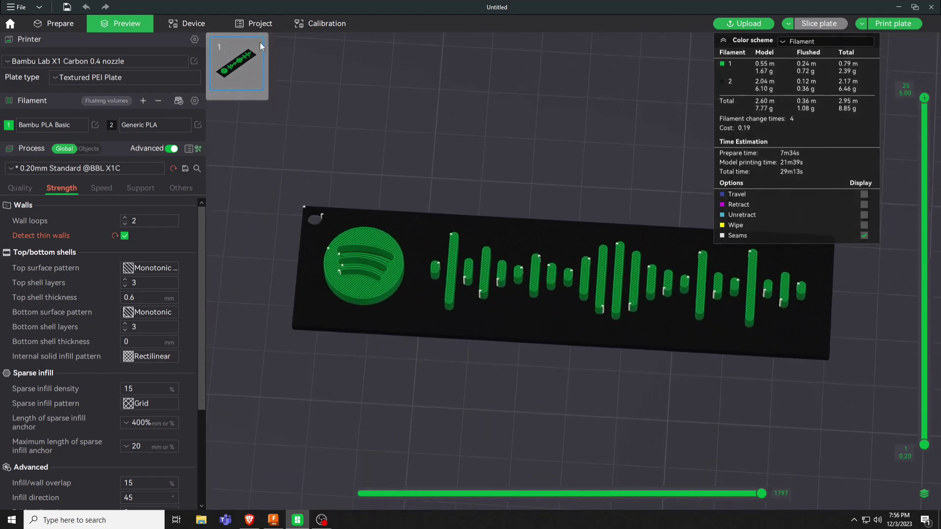
Return to model preparation and fill the three recessed curved bars in the logo with filament 2
click(58, 24)
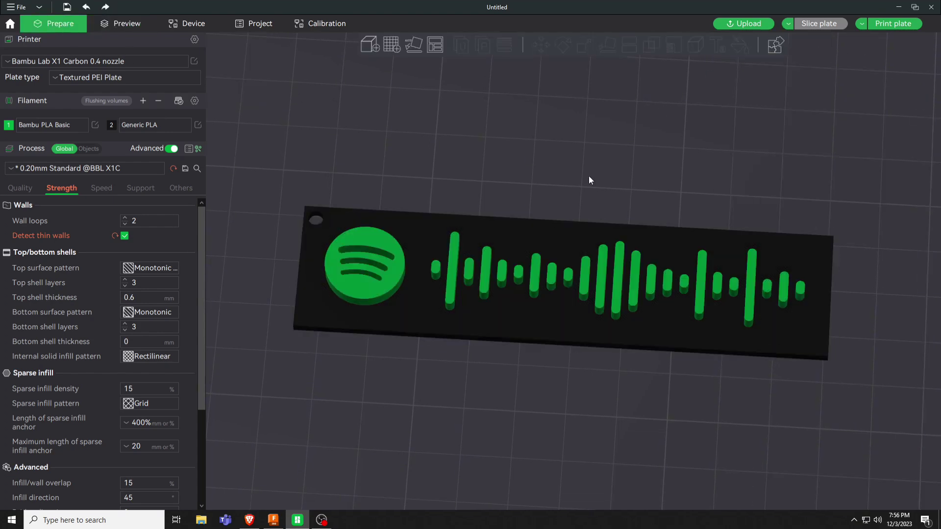
click(739, 44)
drag(341, 178, 343, 194)
click(374, 257)
click(375, 269)
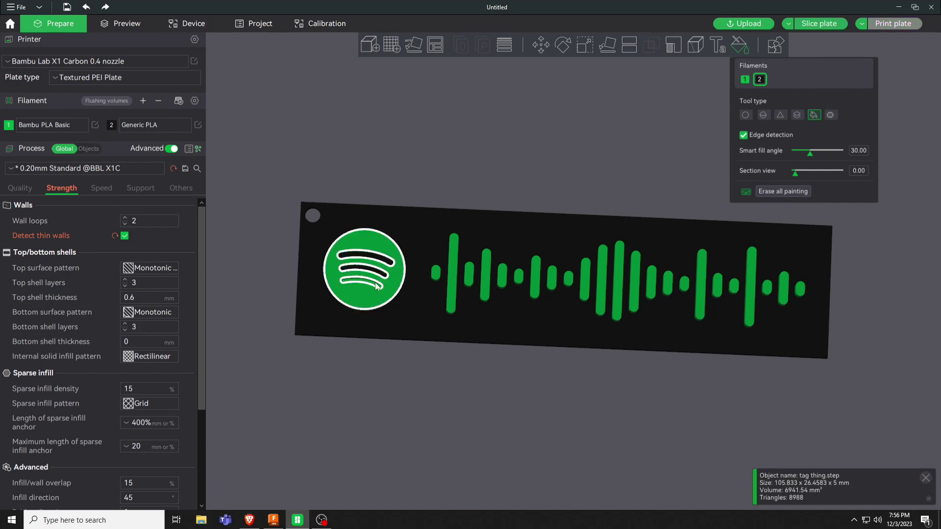
click(372, 286)
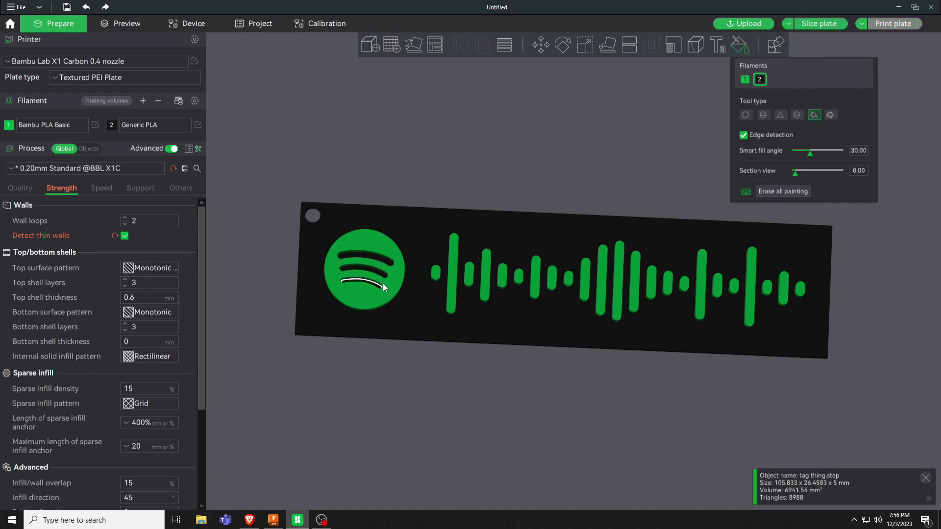
Slice the repainted plate and add a print pause at layer 10, at a height of 2.00 mm
click(816, 25)
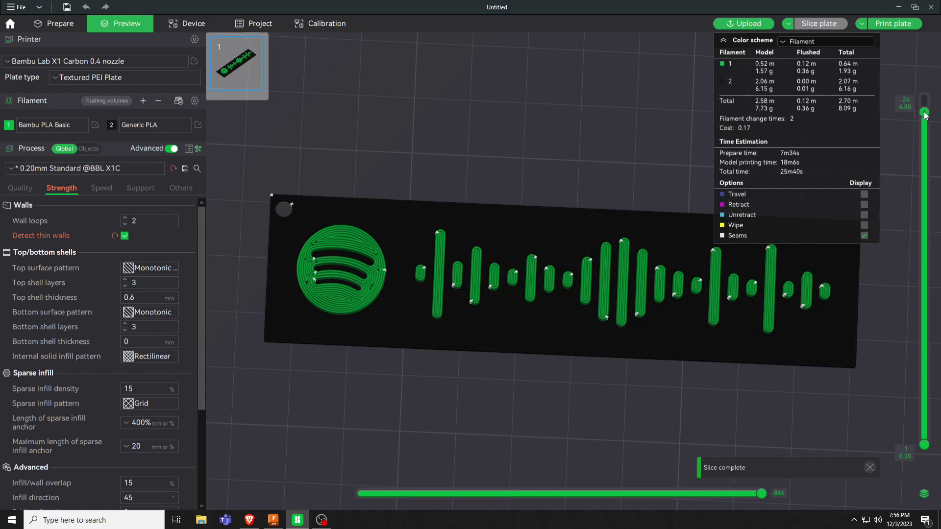
drag(925, 113, 937, 307)
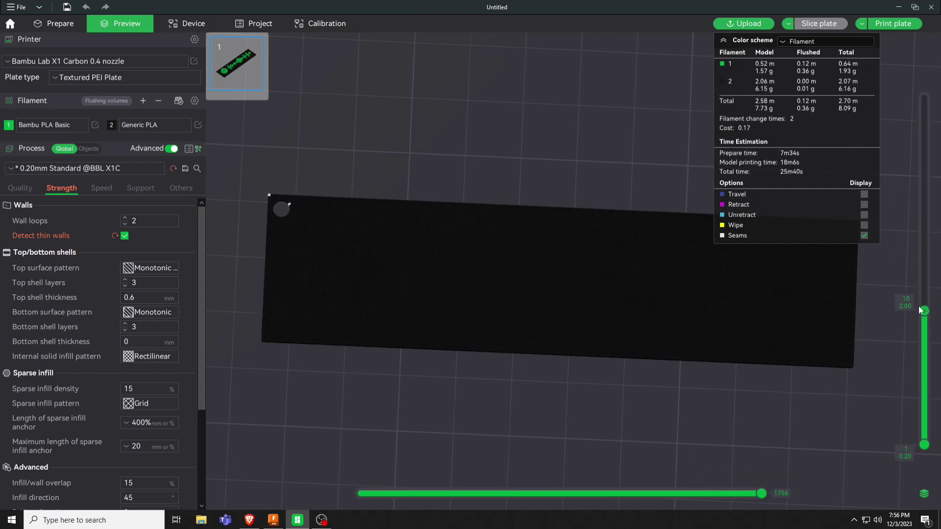
right_click(923, 312)
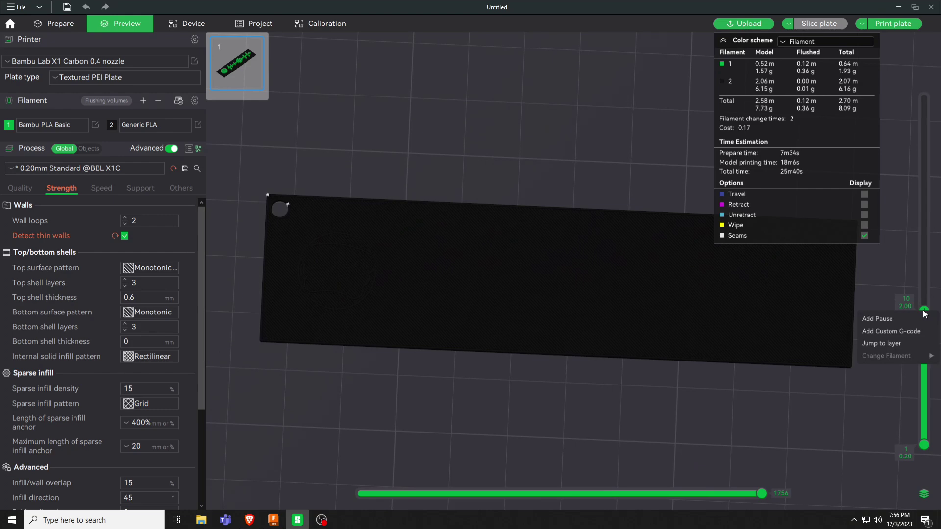
click(890, 319)
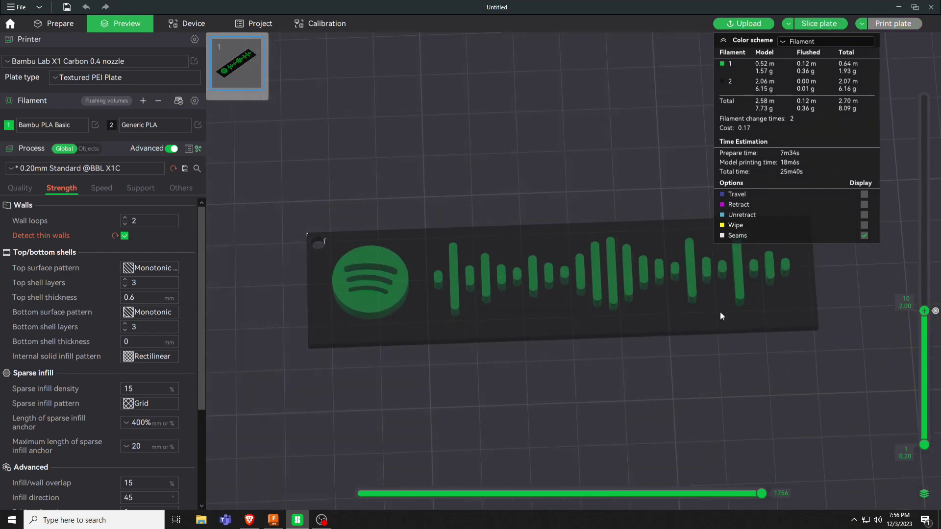
Examine the keychain's layers from the pause at layer 10 up to the top layer 25 in the preview
drag(923, 309, 915, 208)
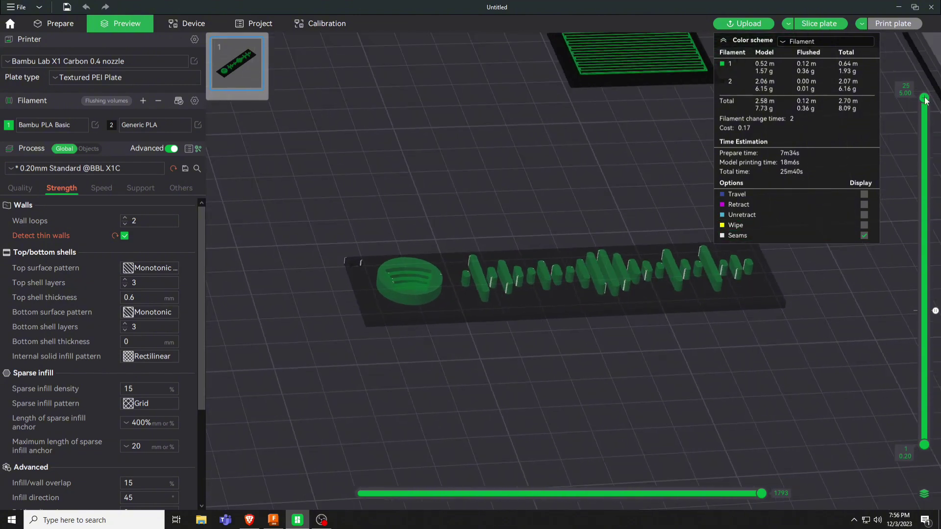
mouse_move(923, 102)
mouse_down()
mouse_move(939, 327)
mouse_move(932, 312)
mouse_up()
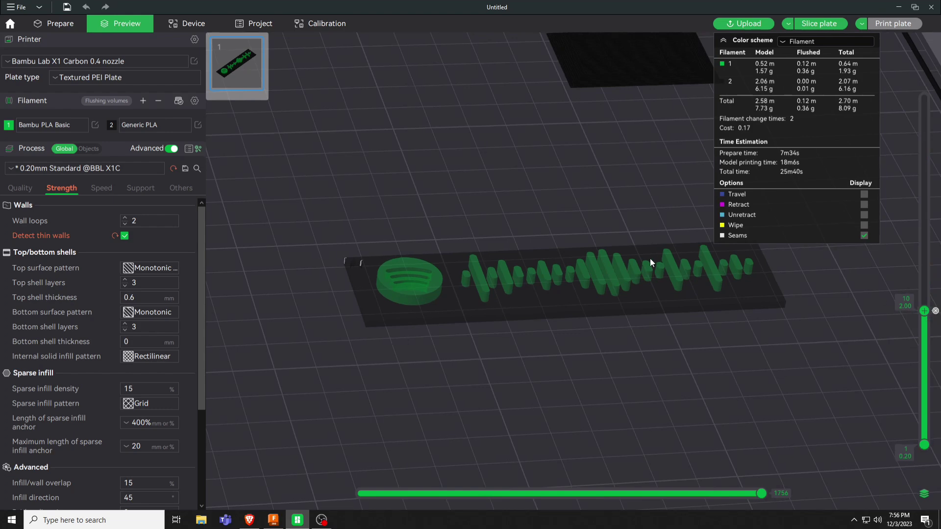
drag(650, 258, 603, 275)
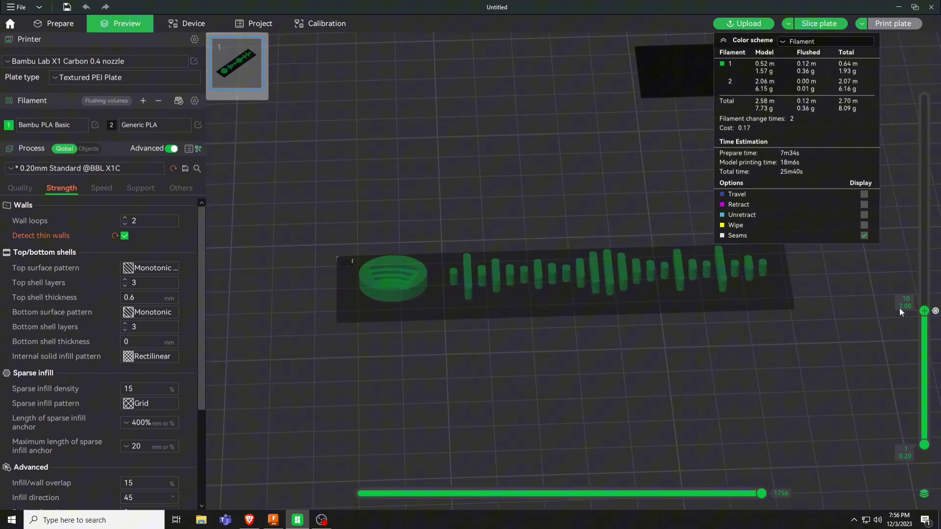
drag(899, 308, 907, 237)
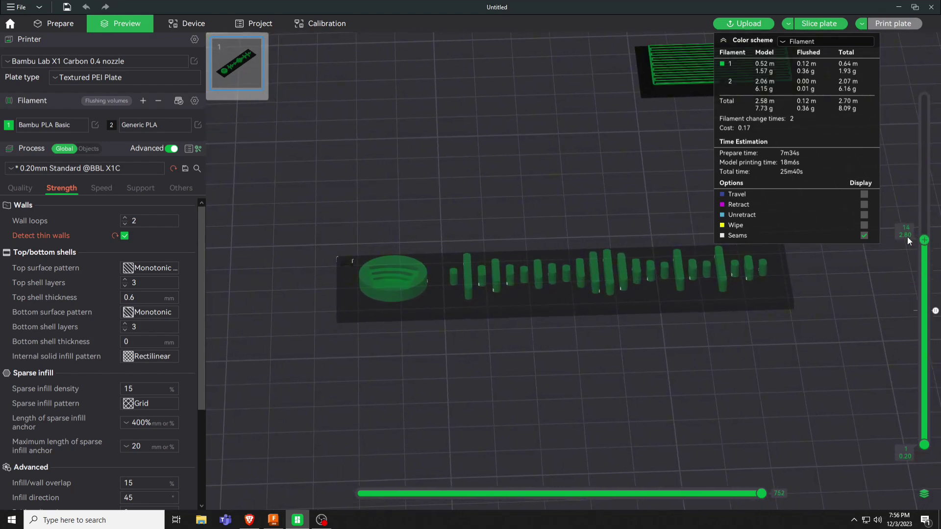
drag(910, 130, 857, 45)
drag(686, 172, 674, 237)
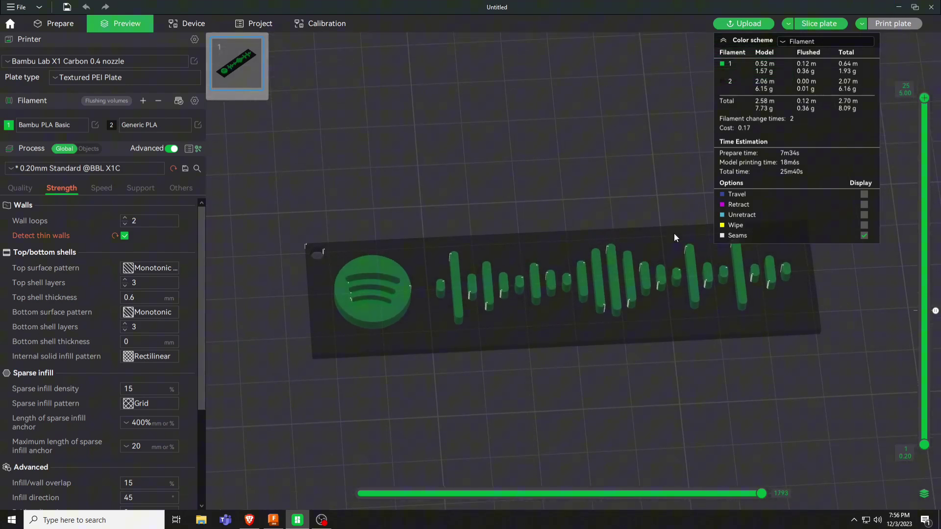
scroll(696, 233, down, 2)
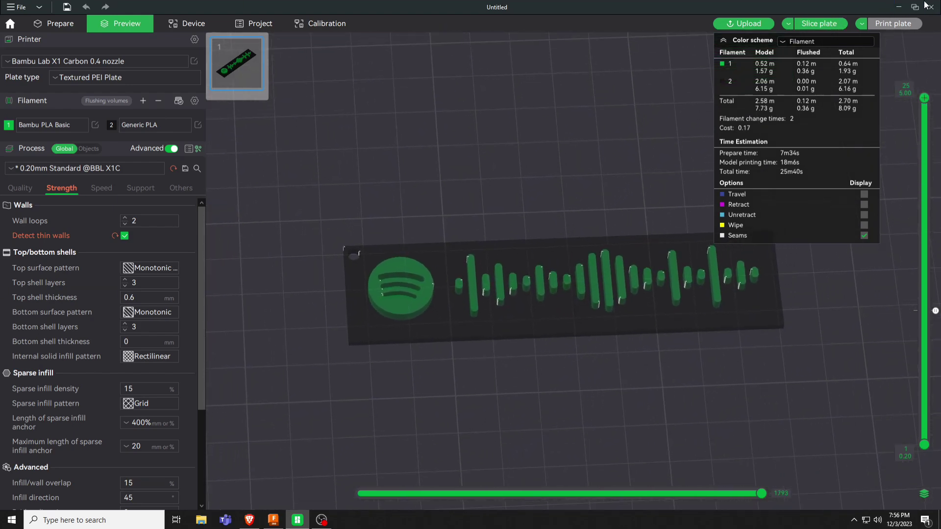
scroll(542, 287, down, 1)
drag(542, 287, 543, 289)
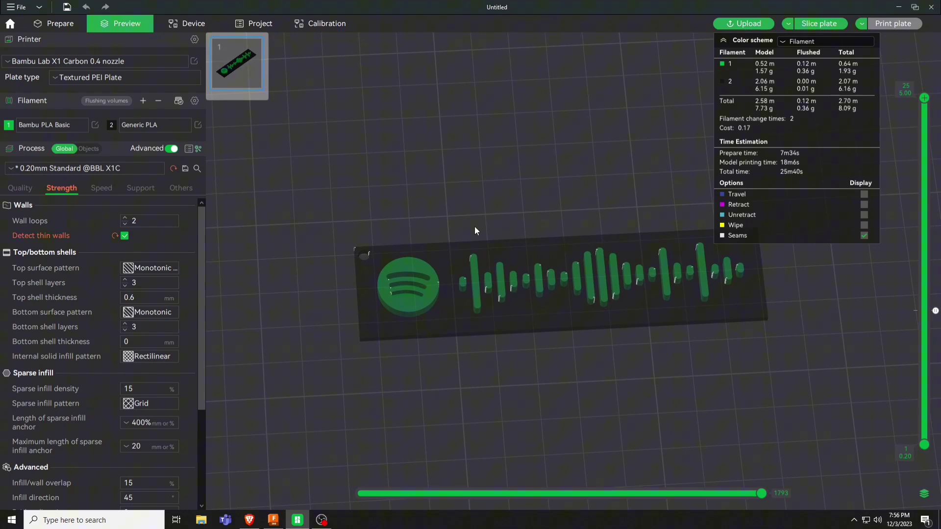